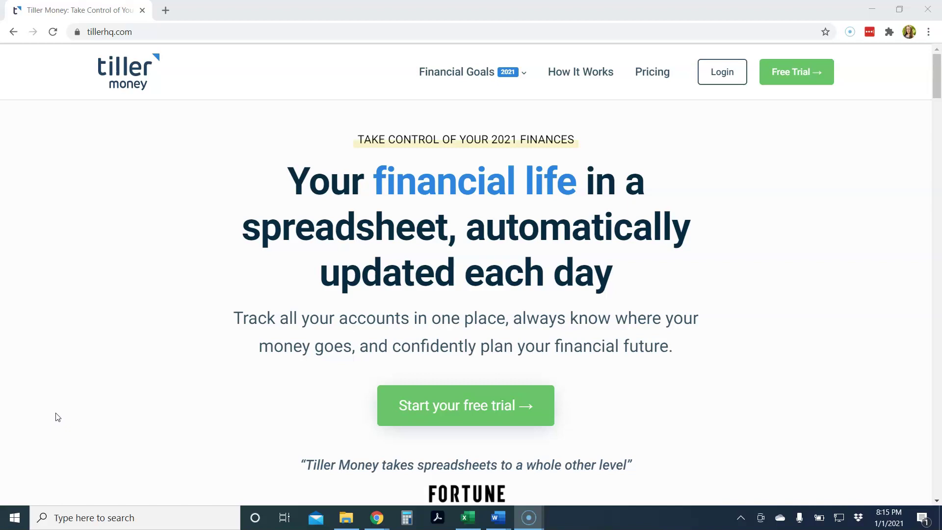
# - Switch from Chrome to the 2021 Personal Finance Excel workbook on its Transactions sheet
pyautogui.click(14, 519)
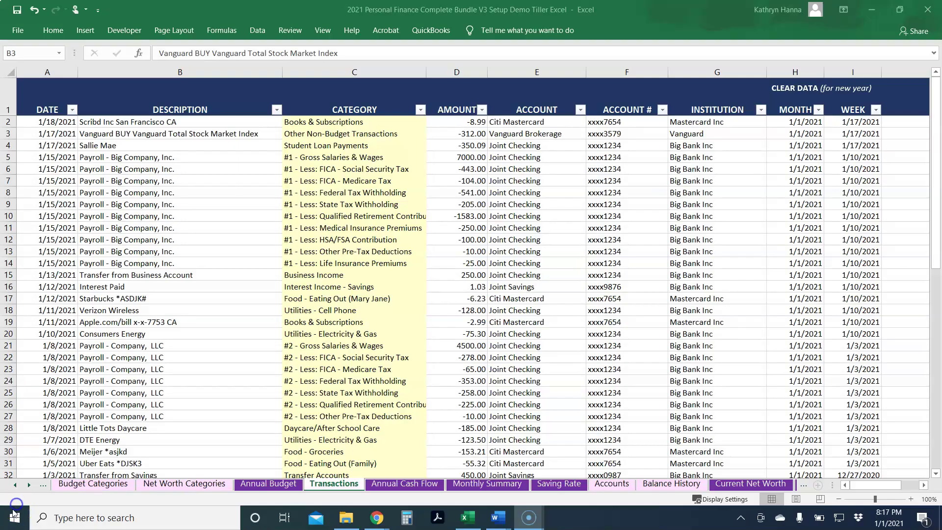
# - View Excel's installed Office add-ins, including Tiller Money Feeds, under My Add-ins
pyautogui.click(84, 33)
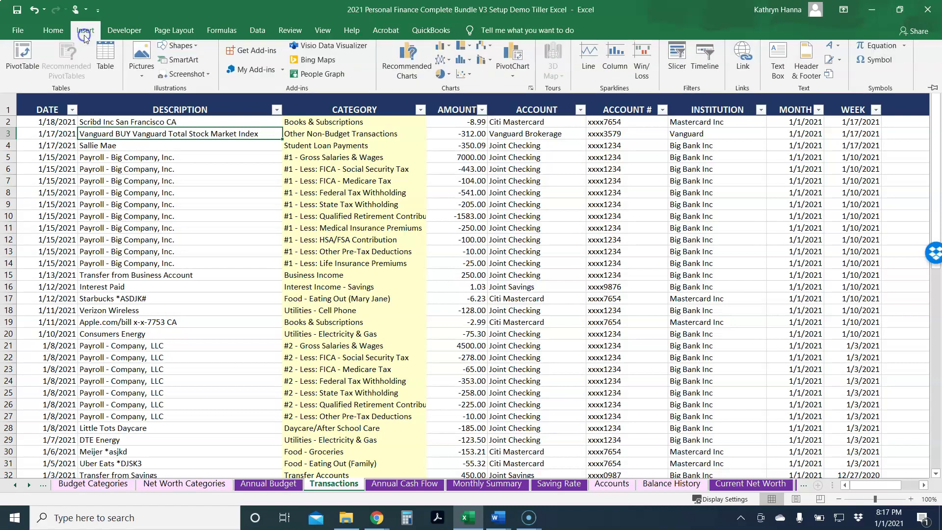
pyautogui.click(264, 76)
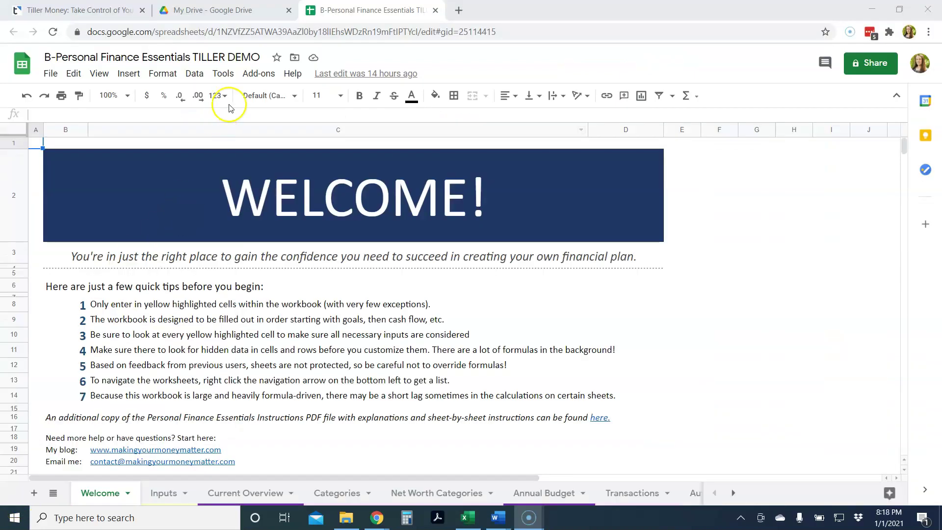
# - Search the Google Sheets add-ons marketplace for 'tiller'
pyautogui.click(253, 79)
pyautogui.click(273, 175)
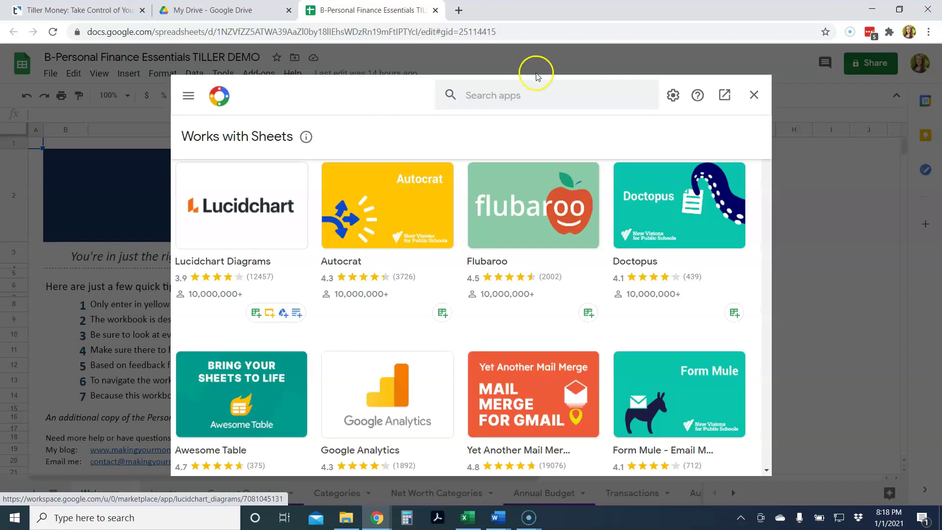
pyautogui.click(523, 96)
pyautogui.write('tiller')
pyautogui.press('Return')
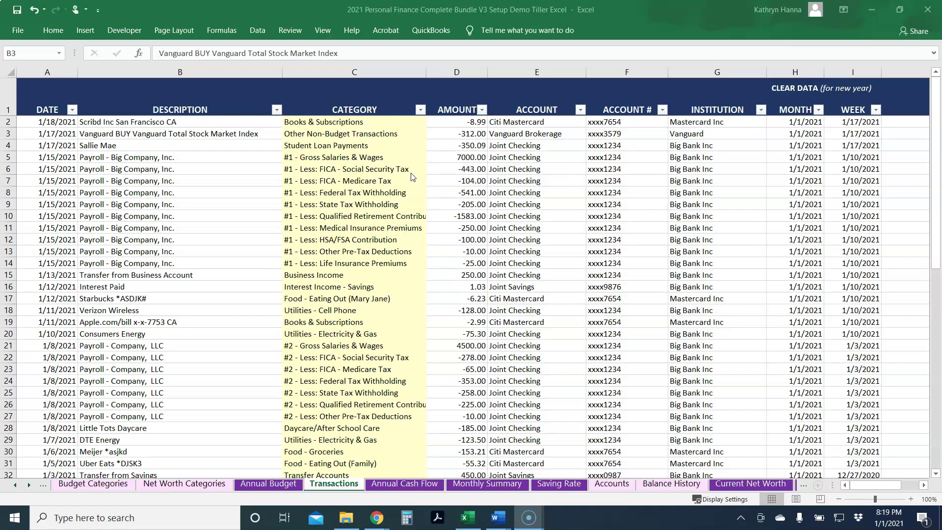
pyautogui.click(258, 31)
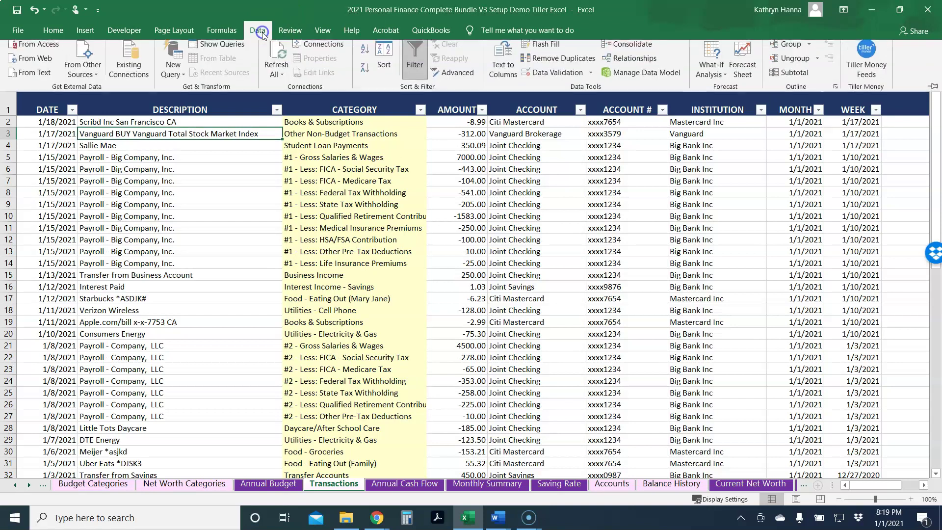
pyautogui.click(871, 57)
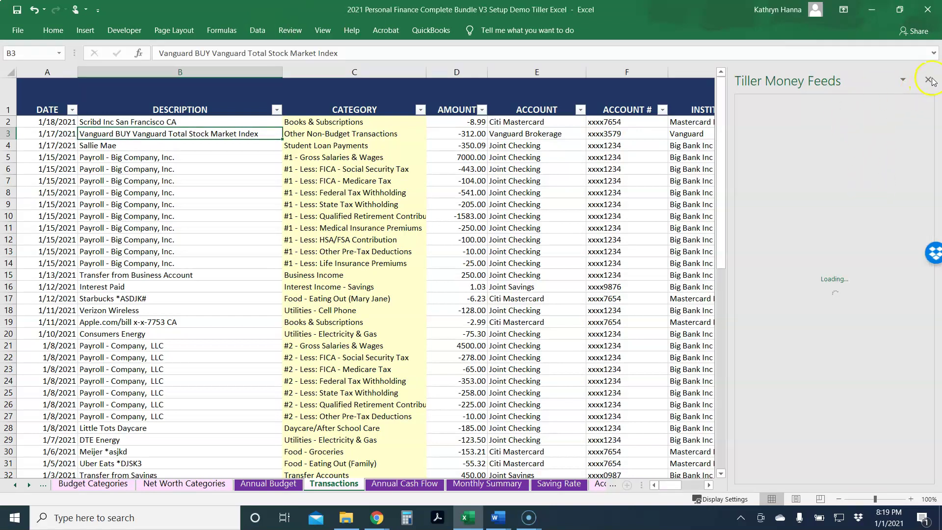
pyautogui.click(931, 80)
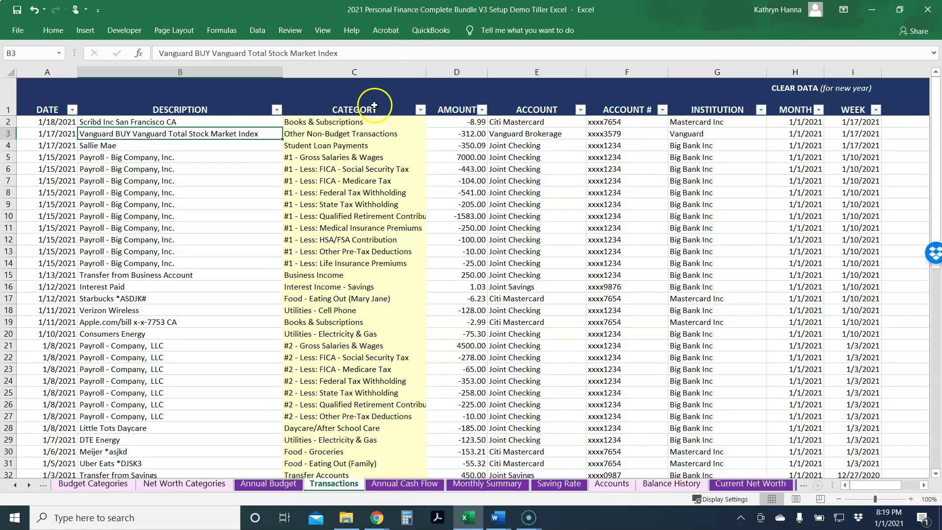
# - Sum the 1/15 payroll amounts in D5:D14 and inspect the FICA row and 7000.00 gross pay
pyautogui.click(369, 123)
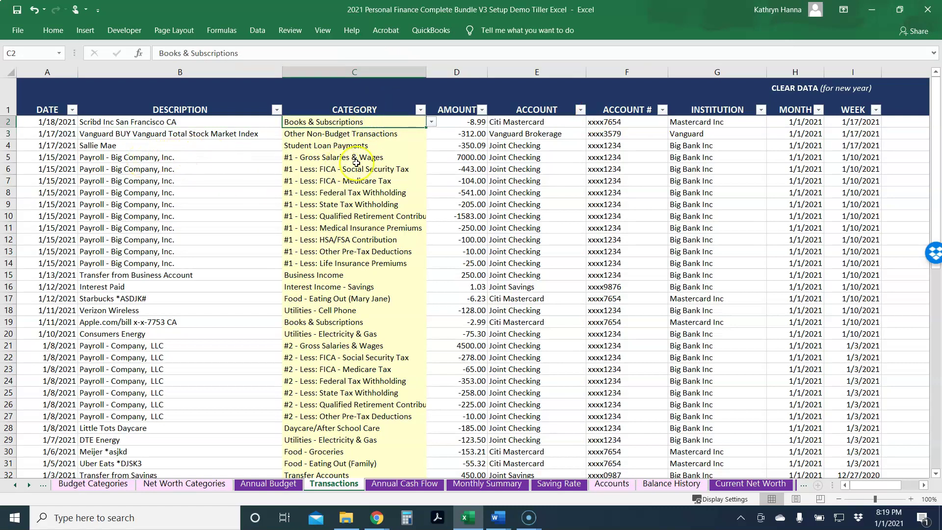
pyautogui.moveTo(455, 158); pyautogui.dragTo(446, 262)
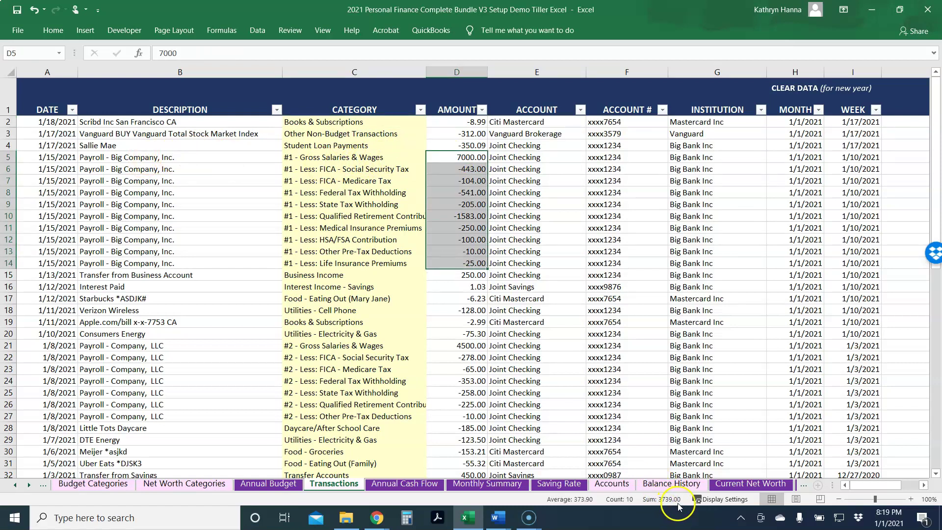
pyautogui.rightClick(8, 169)
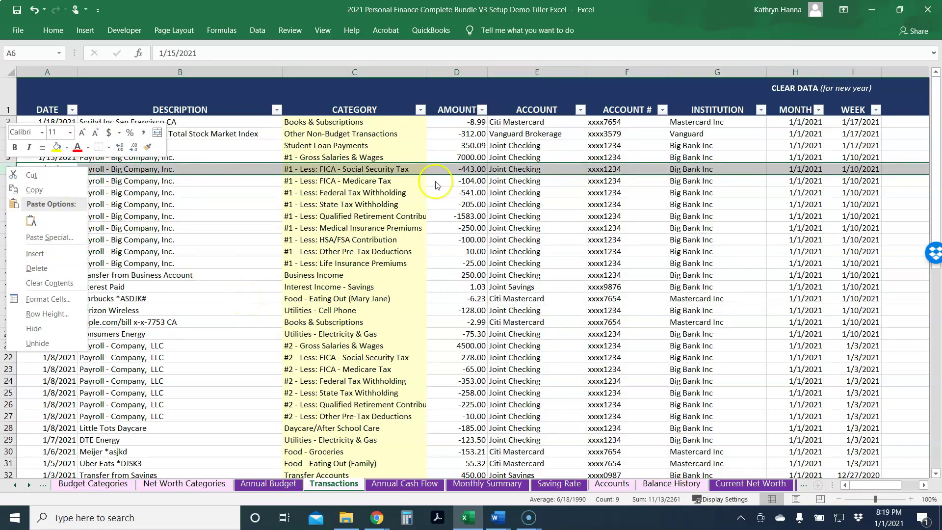
pyautogui.click(443, 153)
pyautogui.click(443, 155)
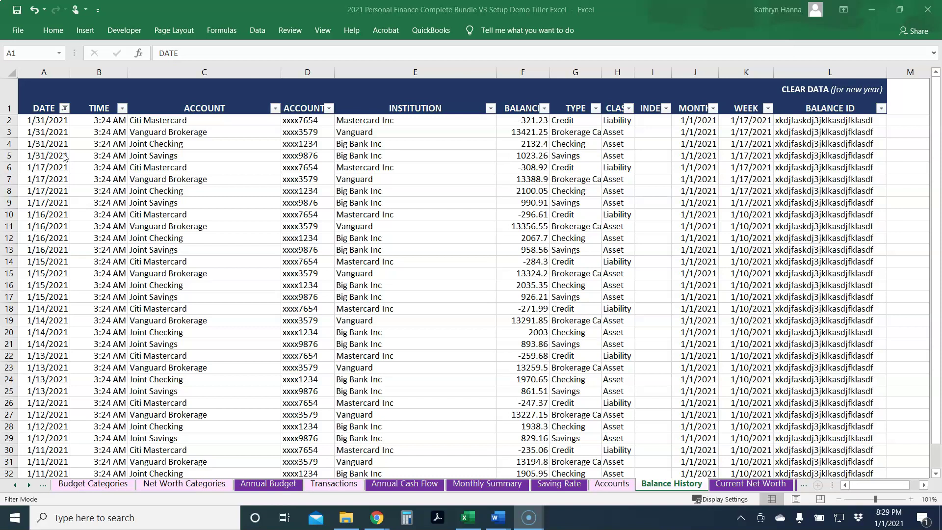
# - Copy the 1/31/2021 account names Citi Mastercard, Vanguard Brokerage, Joint Checking and Joint Savings
pyautogui.click(51, 169)
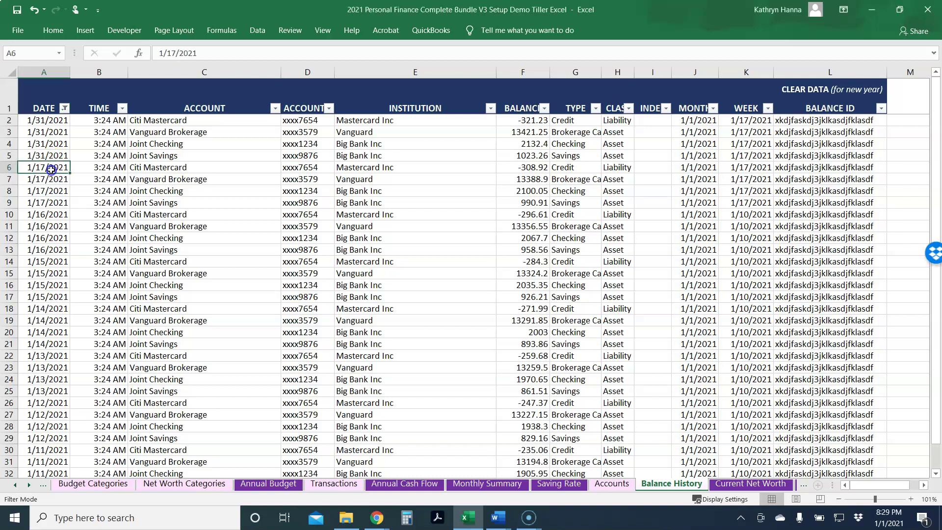
pyautogui.click(52, 122)
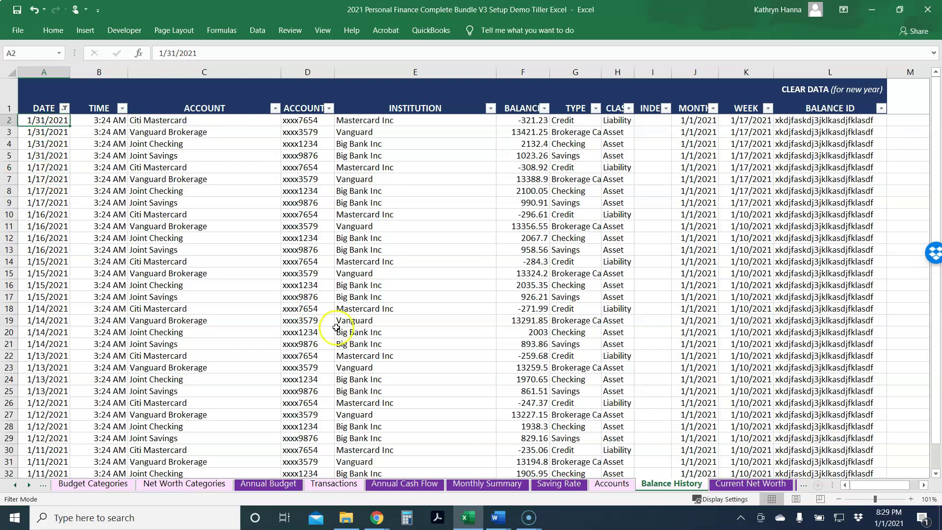
pyautogui.moveTo(191, 118); pyautogui.dragTo(191, 153)
pyautogui.hotkey('ctrl', 'c')
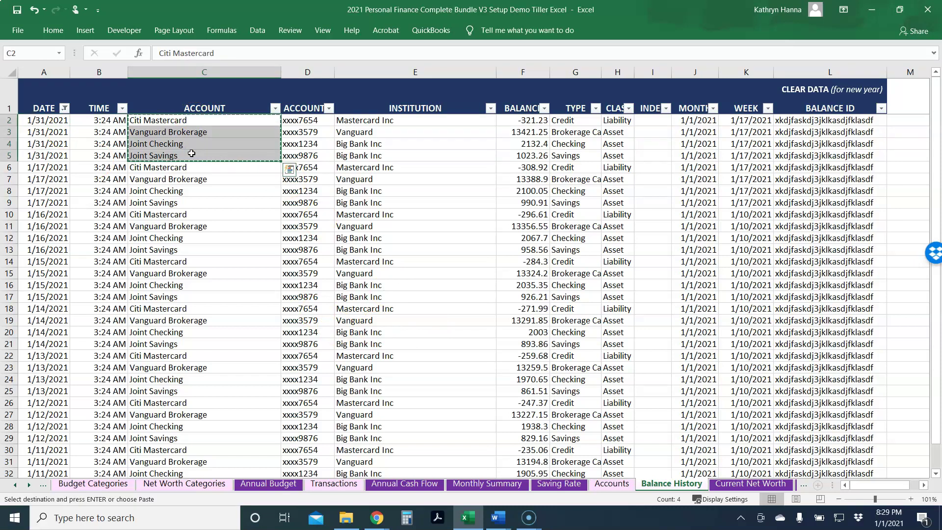
# - Paste the four account names on the Accounts sheet and classify Citi Mastercard as Credit Cards
pyautogui.click(608, 483)
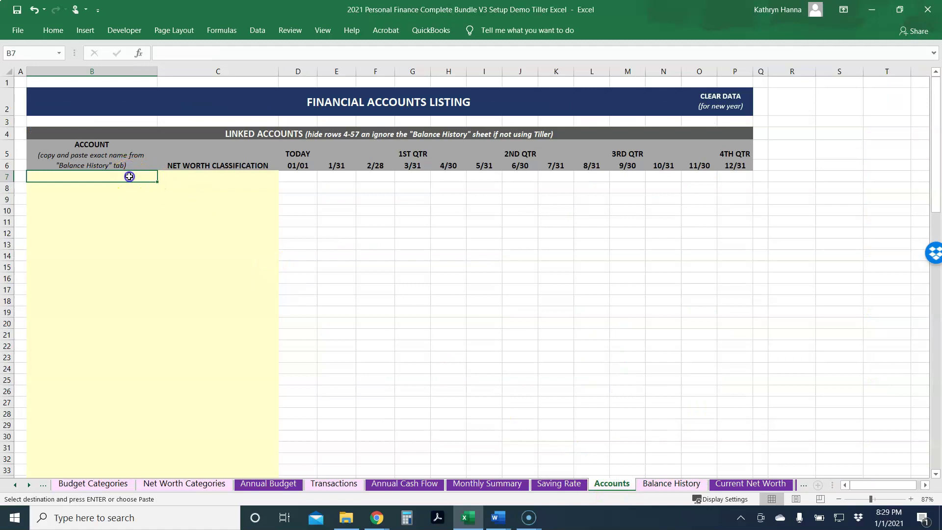
pyautogui.hotkey('ctrl', 'v')
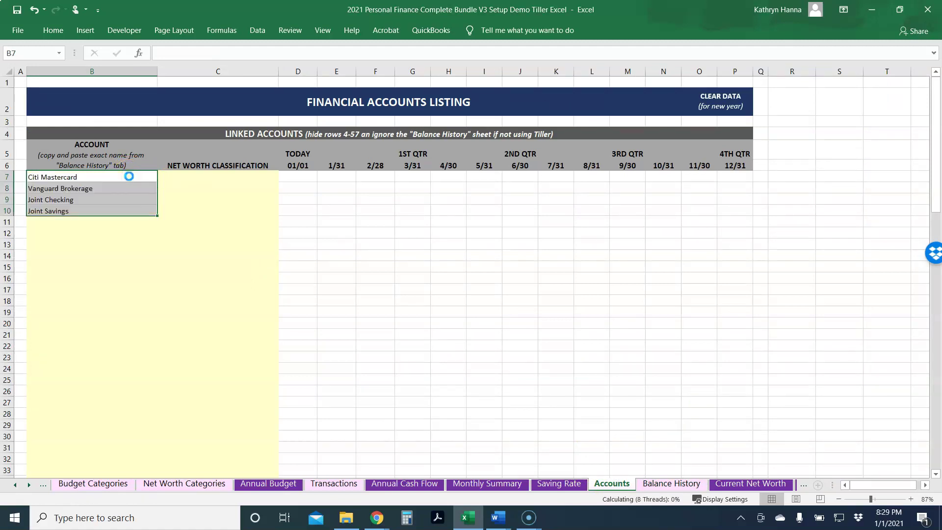
pyautogui.click(202, 178)
pyautogui.click(283, 177)
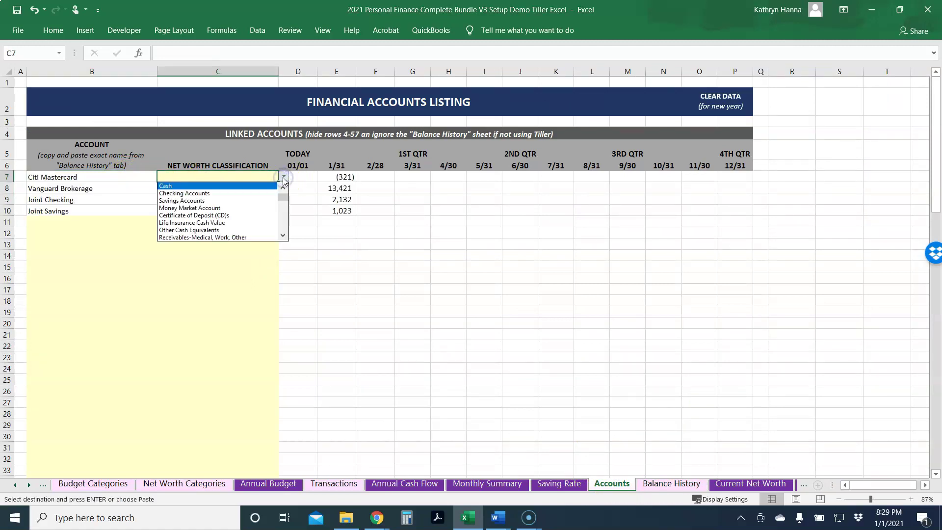
pyautogui.moveTo(282, 197); pyautogui.dragTo(280, 216)
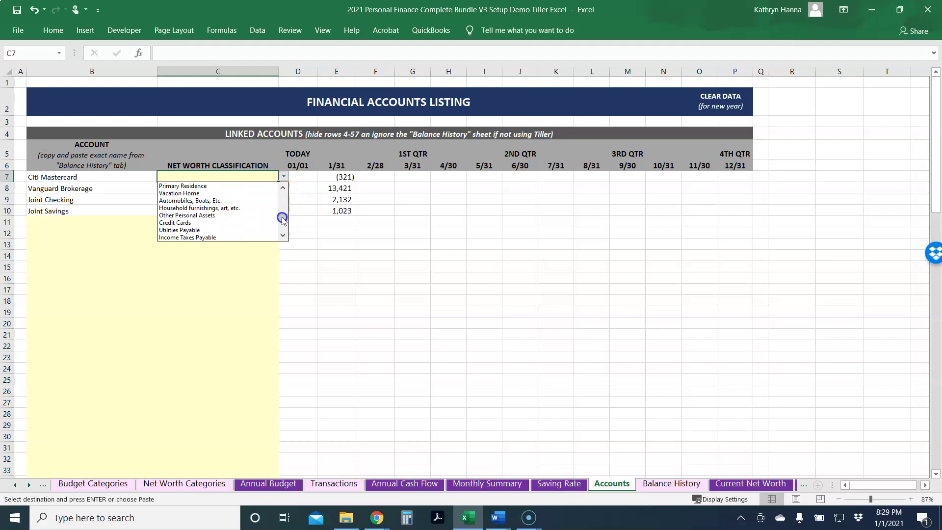
pyautogui.click(265, 222)
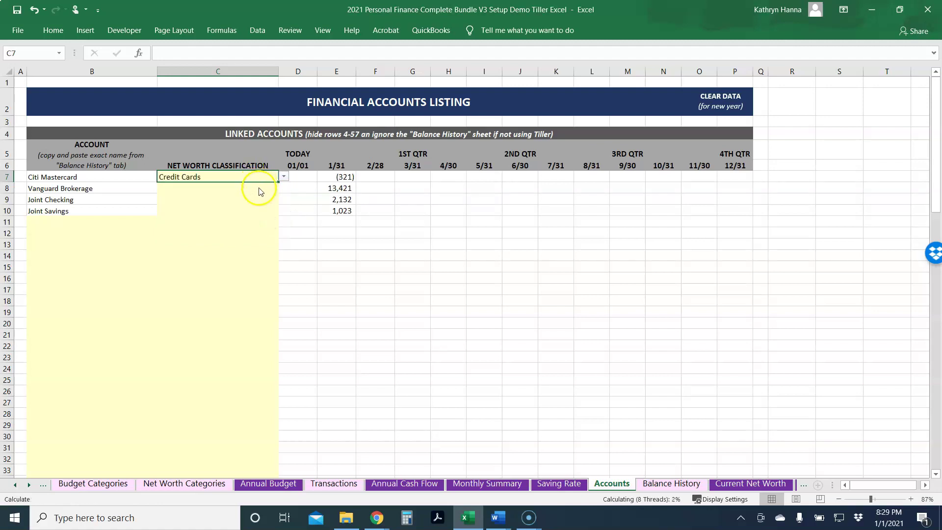
# - Classify Vanguard Brokerage as Brokerage, Joint Checking as Checking and Joint Savings as Savings Accounts
pyautogui.click(260, 188)
pyautogui.click(284, 187)
pyautogui.moveTo(282, 230); pyautogui.dragTo(284, 234)
pyautogui.click(283, 209)
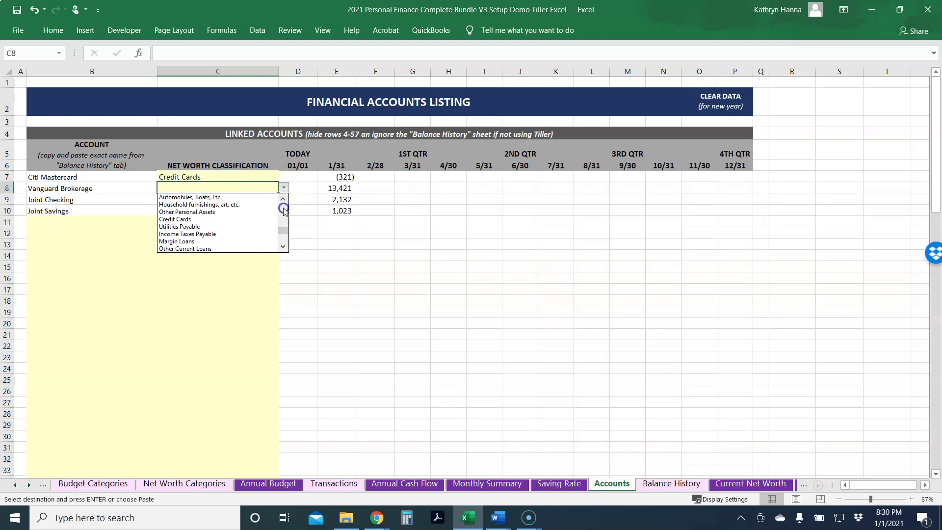
pyautogui.click(283, 209)
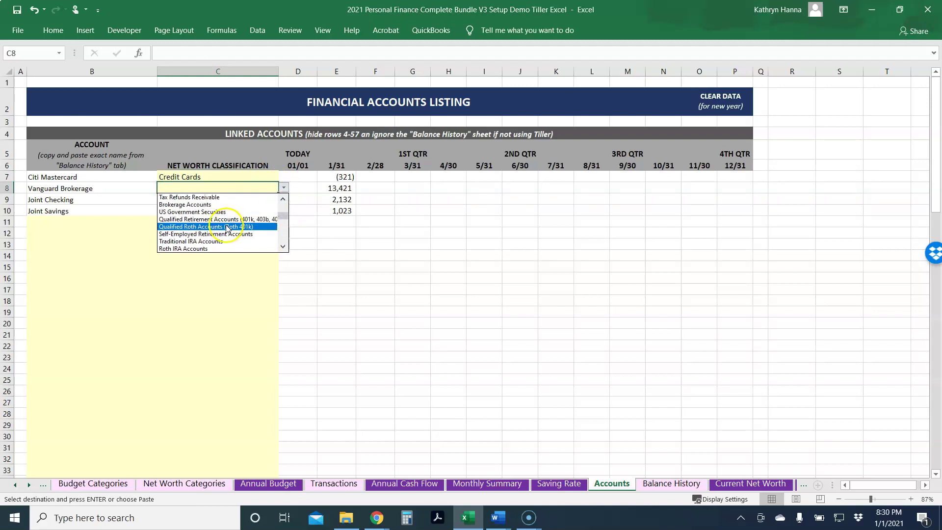
pyautogui.click(211, 204)
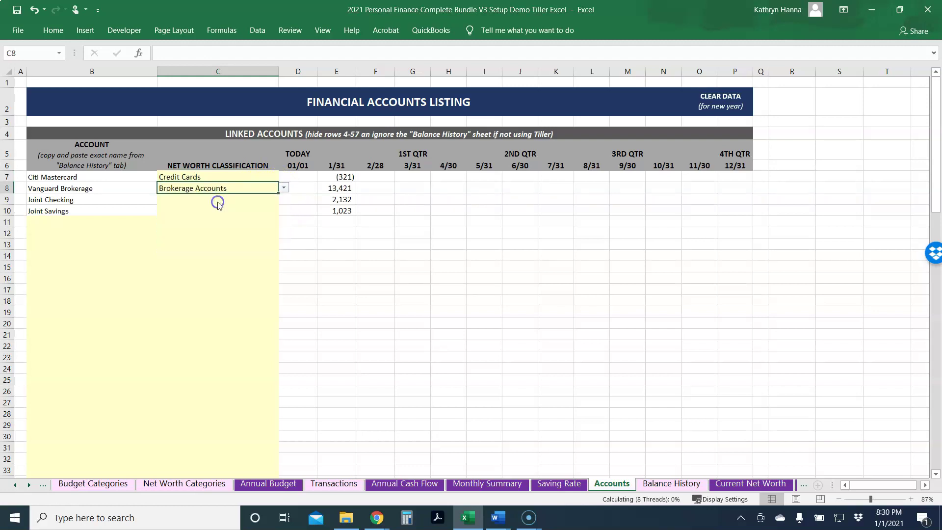
pyautogui.click(254, 197)
pyautogui.click(284, 198)
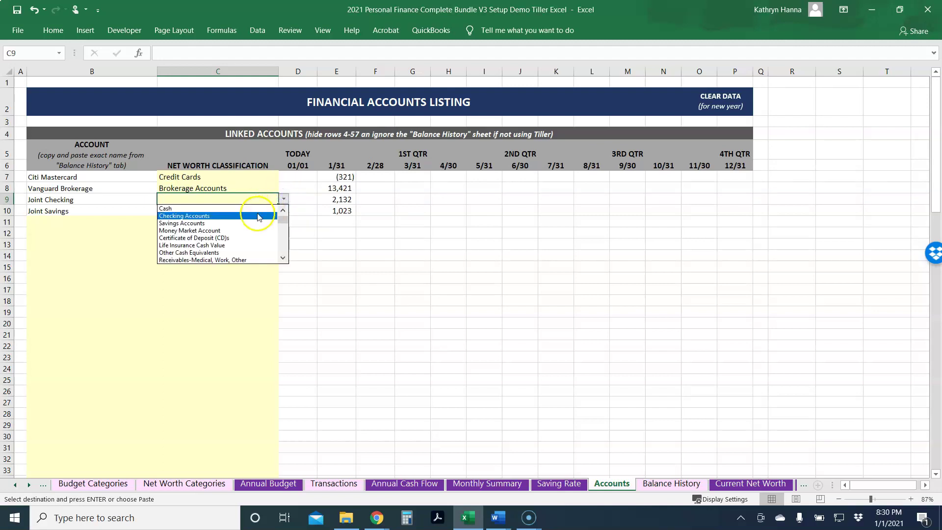
pyautogui.click(258, 216)
pyautogui.click(267, 211)
pyautogui.click(284, 210)
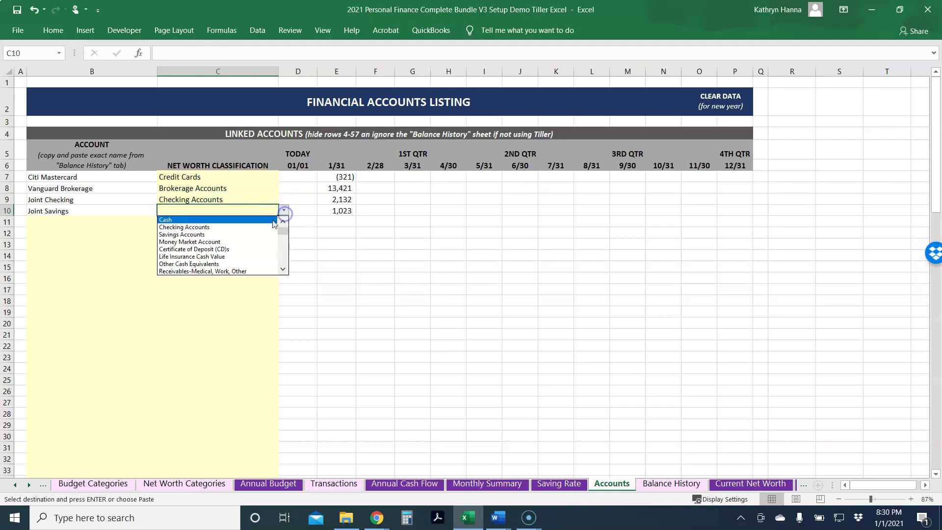
pyautogui.click(263, 240)
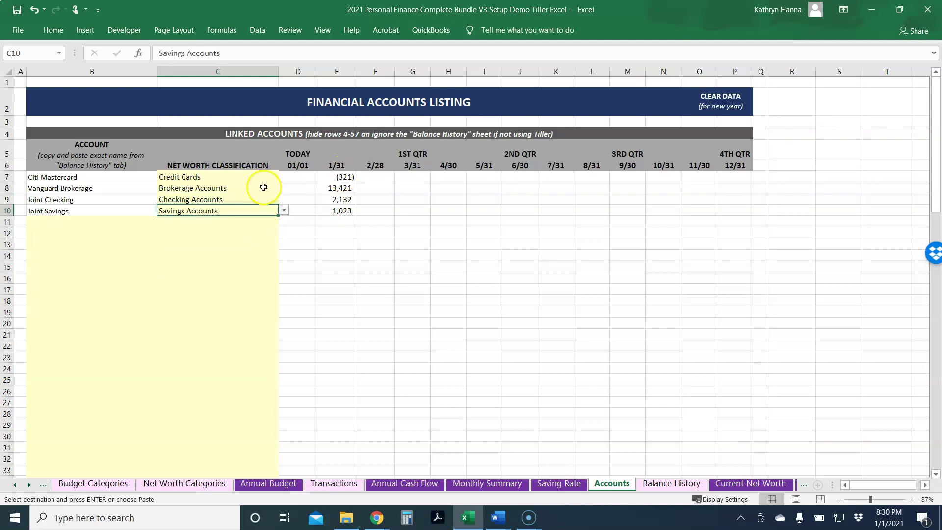
# - Review the 1/31 balances (321), 13,421, 2,132, 1,023 and check the Current Net Worth sheet
pyautogui.moveTo(231, 176); pyautogui.dragTo(240, 206)
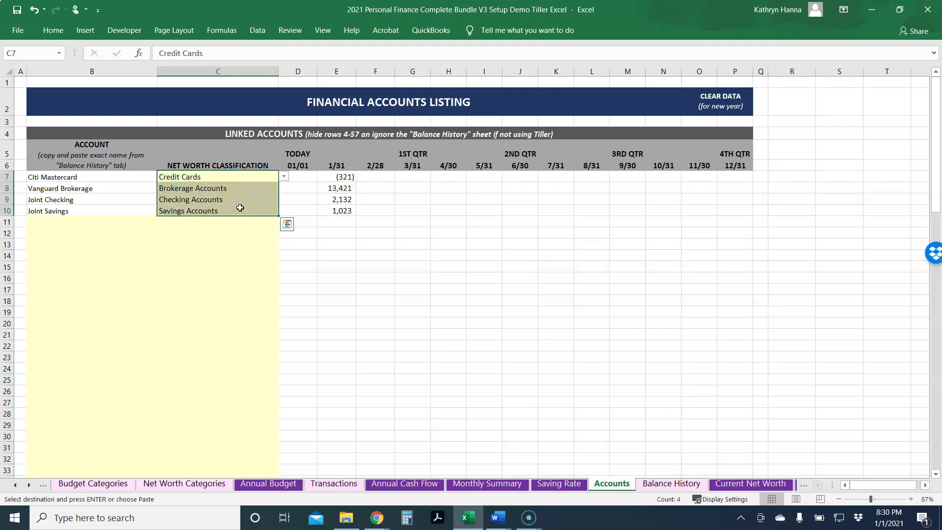
pyautogui.moveTo(94, 179); pyautogui.dragTo(93, 211)
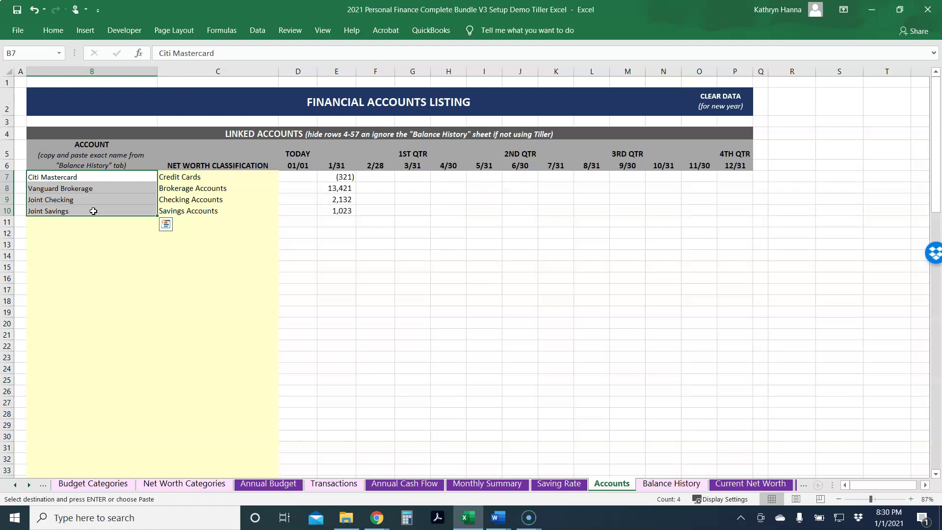
pyautogui.click(344, 179)
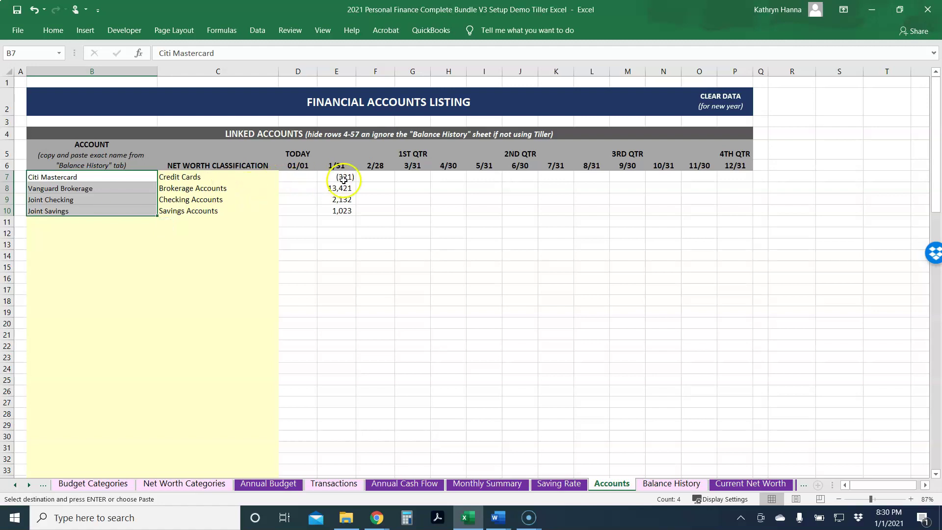
pyautogui.moveTo(343, 179); pyautogui.dragTo(343, 211)
pyautogui.hotkey('ctrl', 'v')
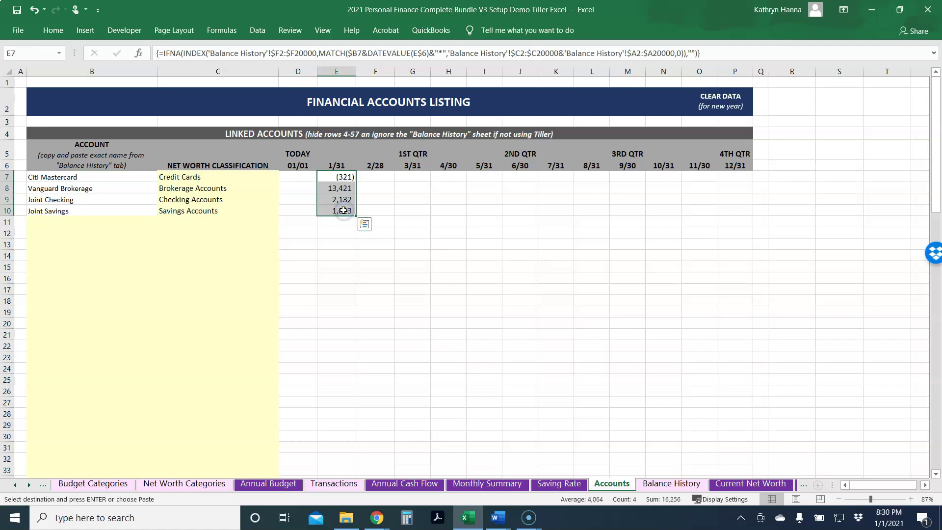
pyautogui.click(339, 166)
pyautogui.click(200, 198)
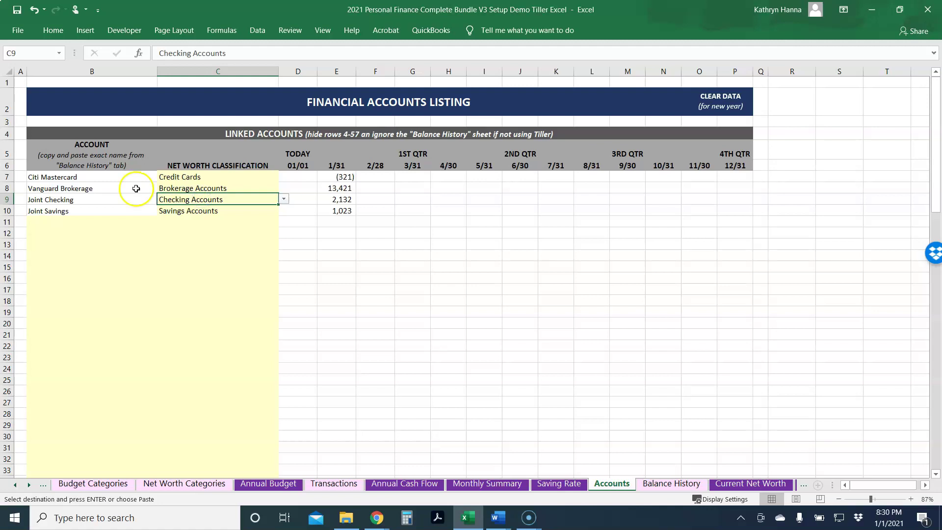
pyautogui.moveTo(117, 177); pyautogui.dragTo(120, 208)
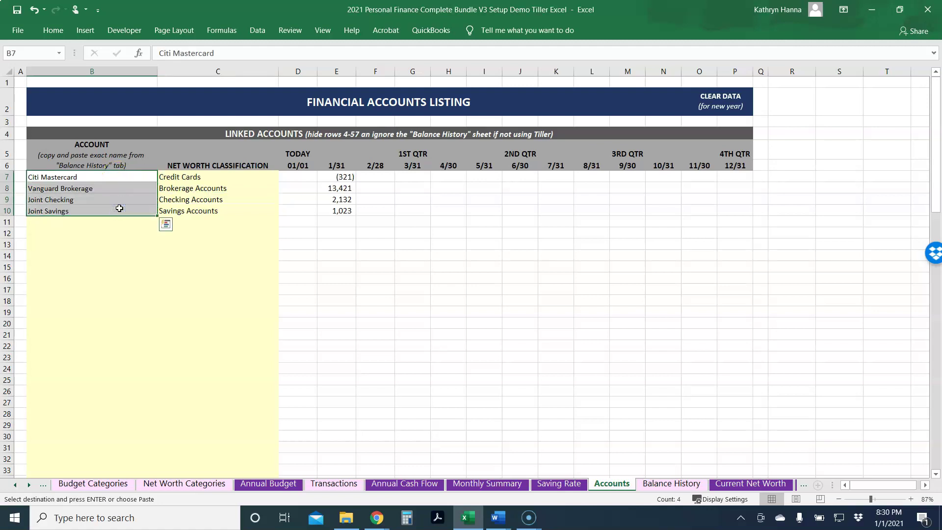
pyautogui.click(336, 191)
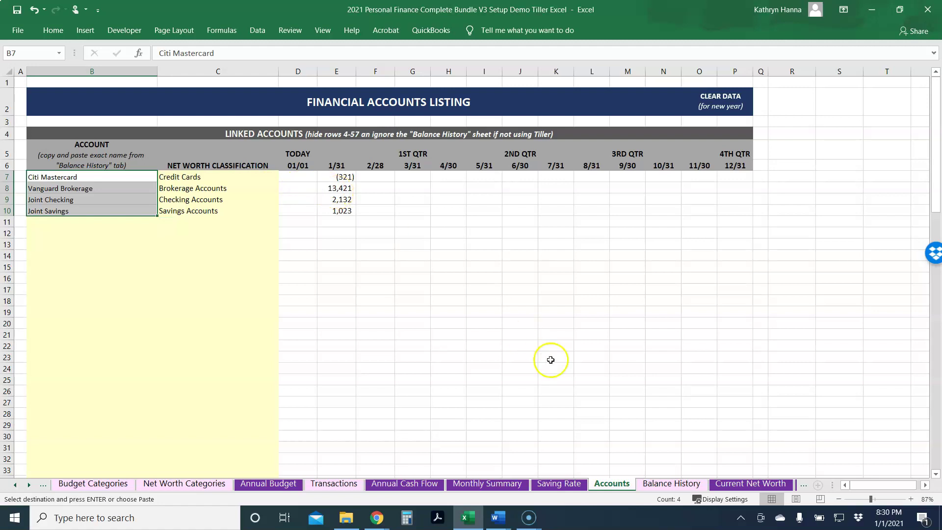
pyautogui.click(768, 485)
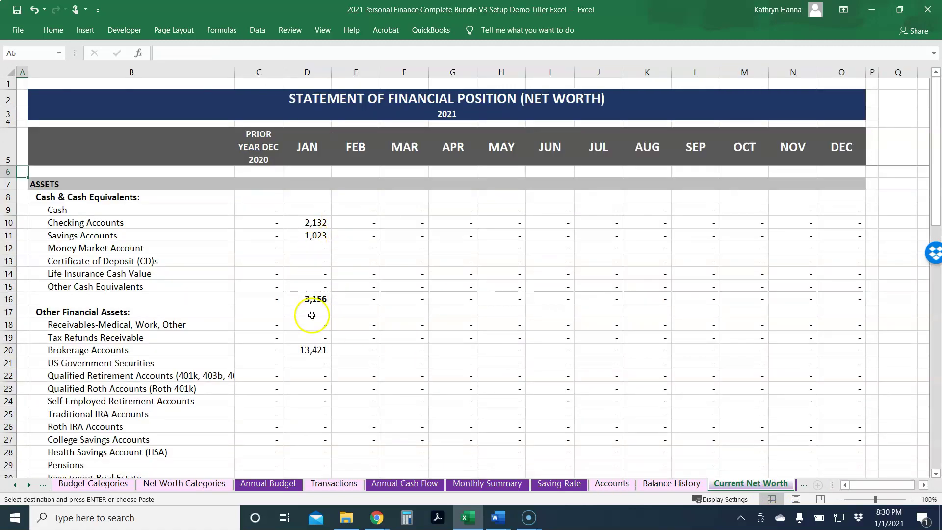
pyautogui.click(614, 488)
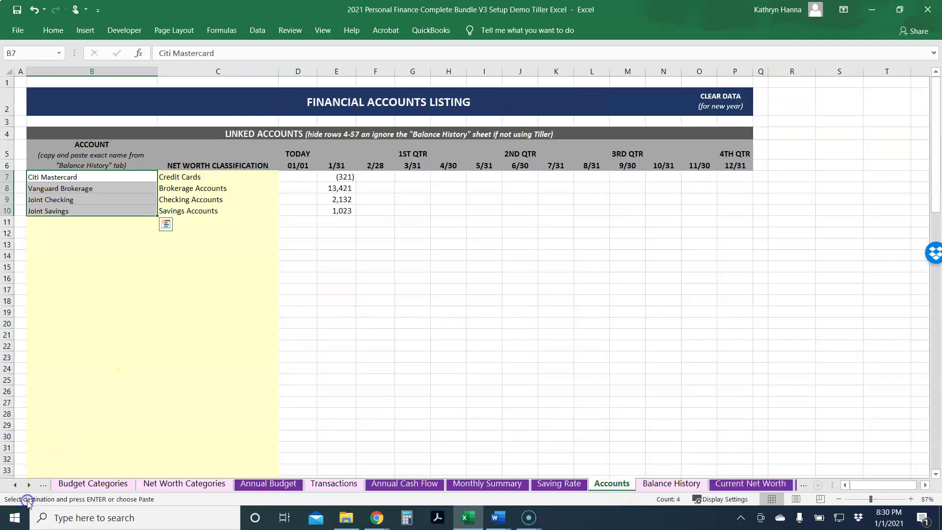
# - Switch to the Google Sheets demo and open the Tiller Money Feeds add-on sidebar
pyautogui.click(15, 519)
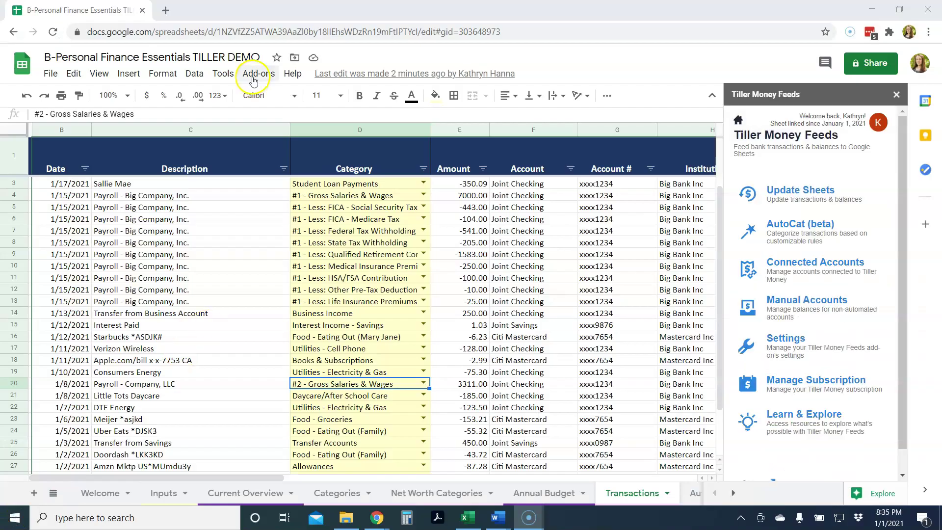
pyautogui.click(253, 80)
pyautogui.moveTo(299, 126)
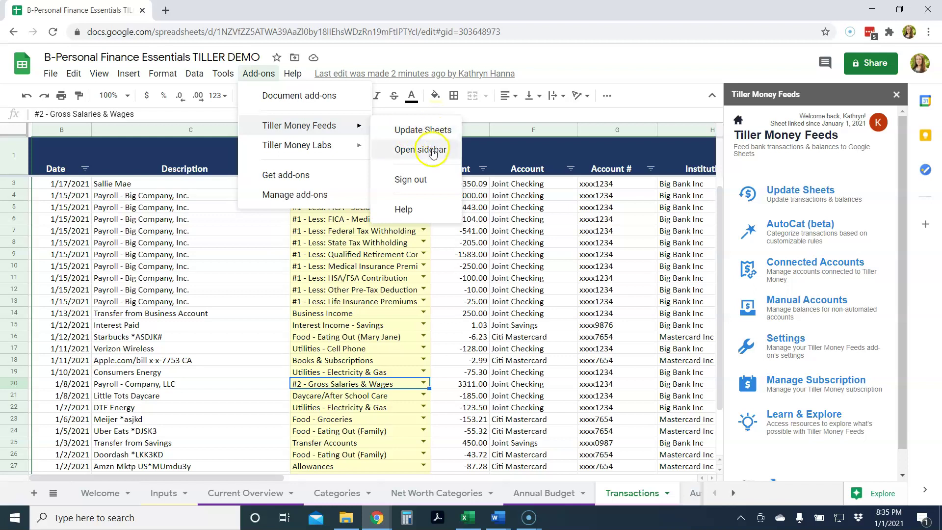
pyautogui.moveTo(836, 164); pyautogui.dragTo(798, 347)
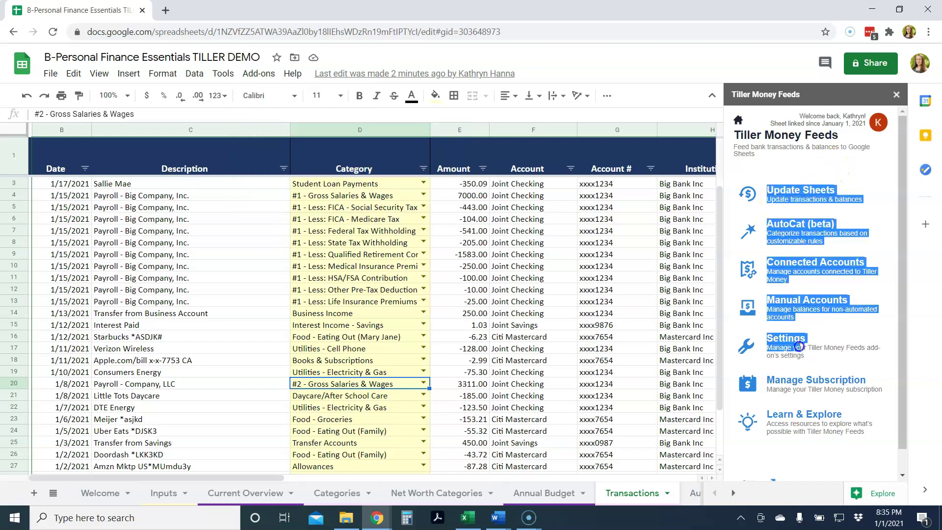
pyautogui.click(792, 338)
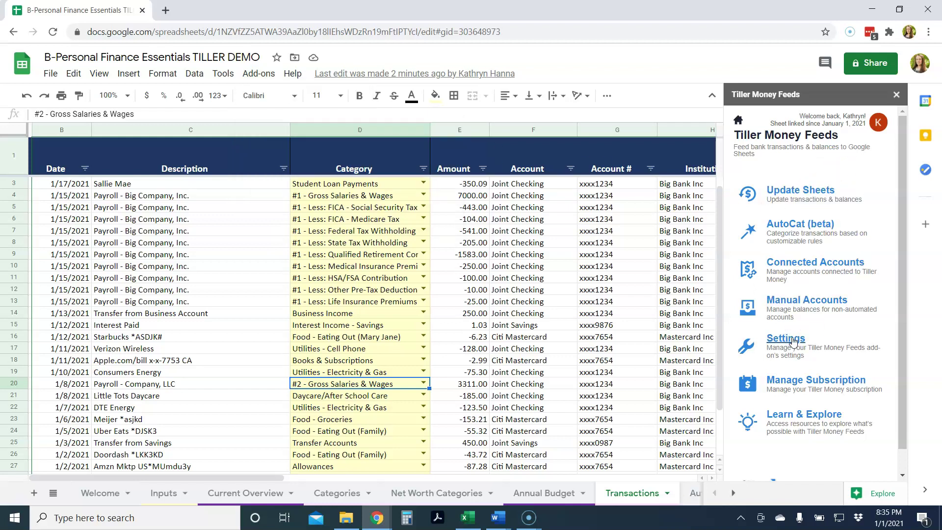
# - Turn on Auto Update in Tiller Money Feeds settings and return to the main sidebar
pyautogui.click(786, 339)
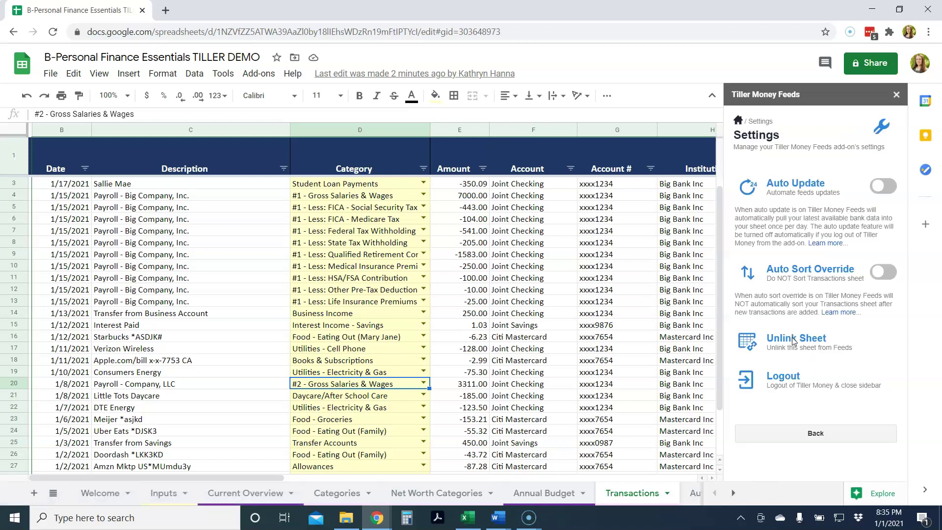
pyautogui.click(886, 187)
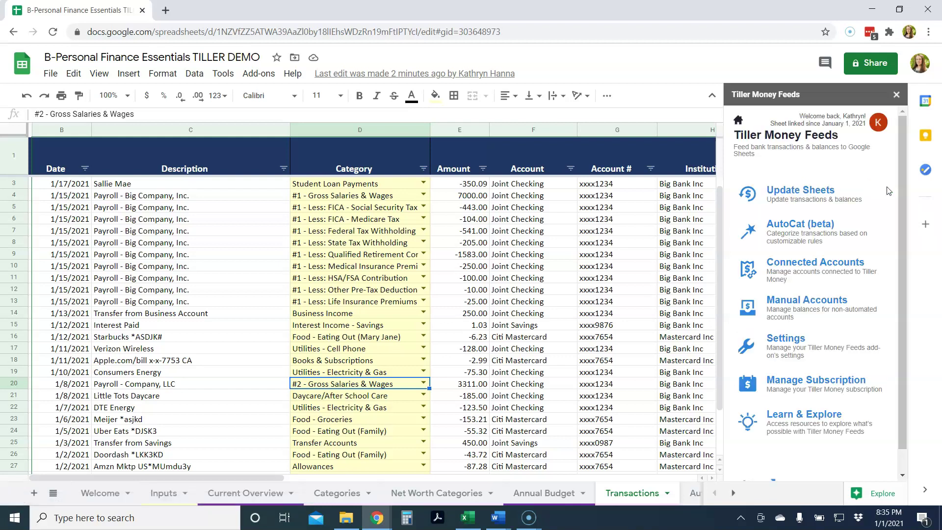
pyautogui.click(826, 163)
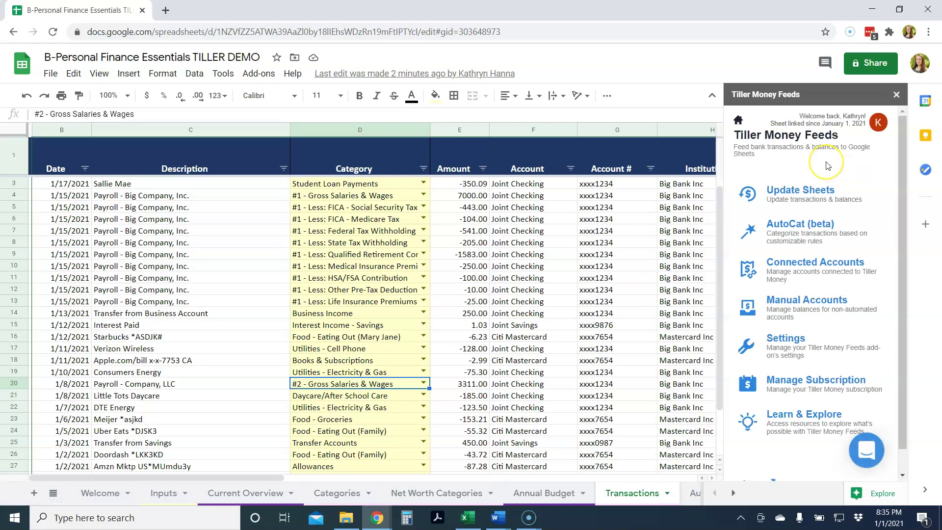
pyautogui.click(825, 168)
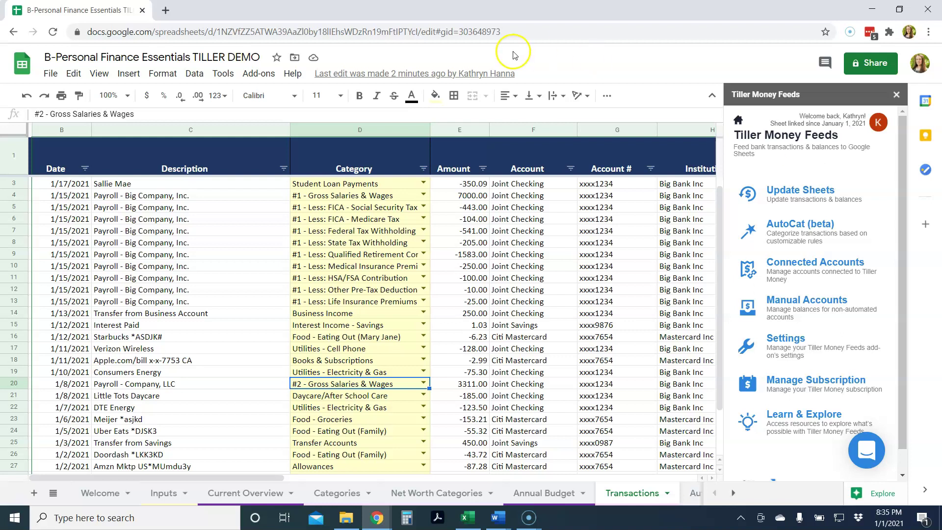
# - Open the Tiller Money Labs sidebar and its Tools section listing Split Transaction and Create Reports
pyautogui.click(253, 73)
pyautogui.moveTo(366, 144)
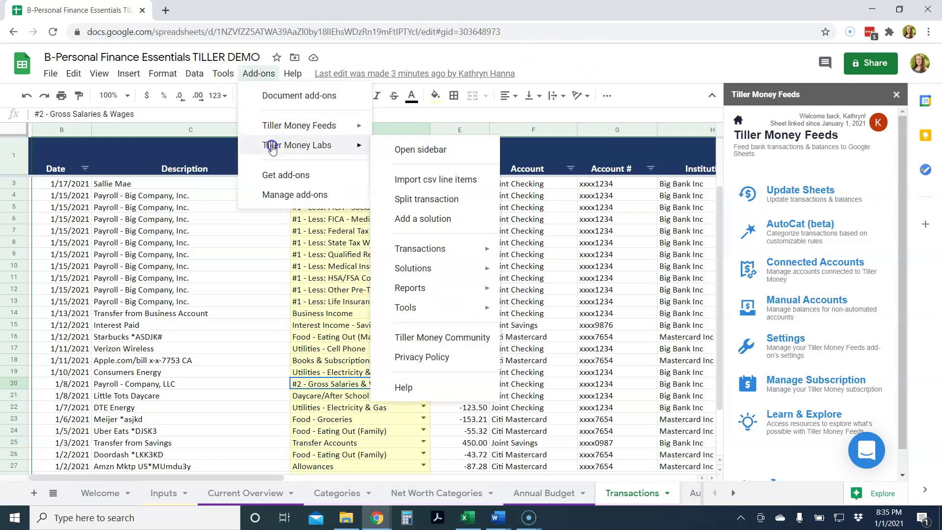
pyautogui.click(400, 149)
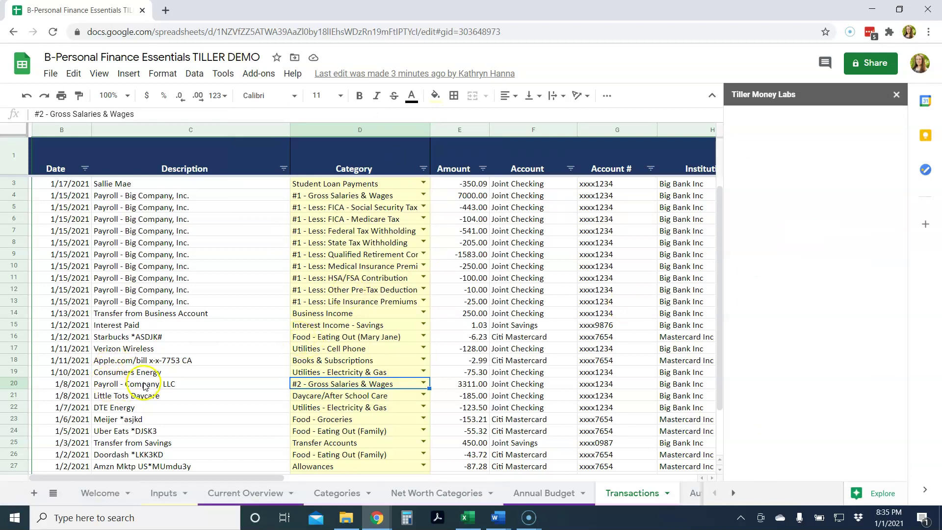
pyautogui.click(314, 387)
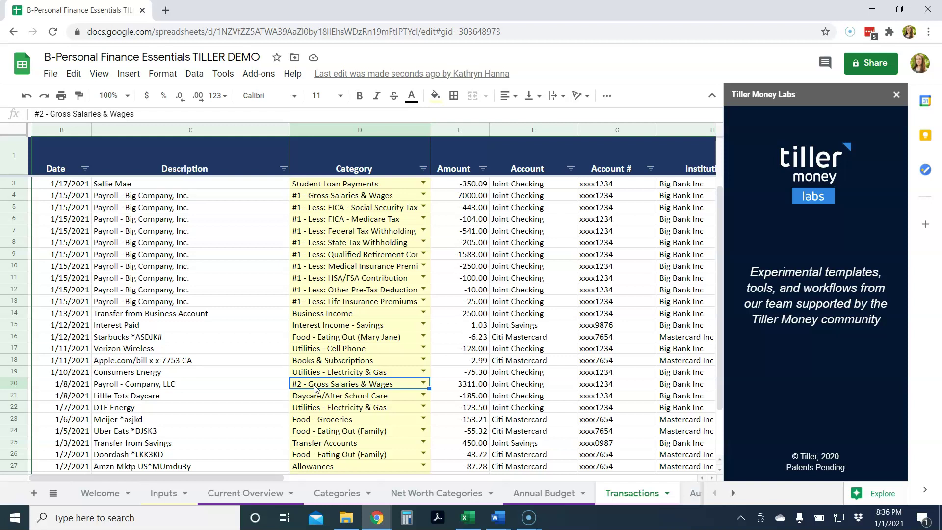
pyautogui.click(776, 225)
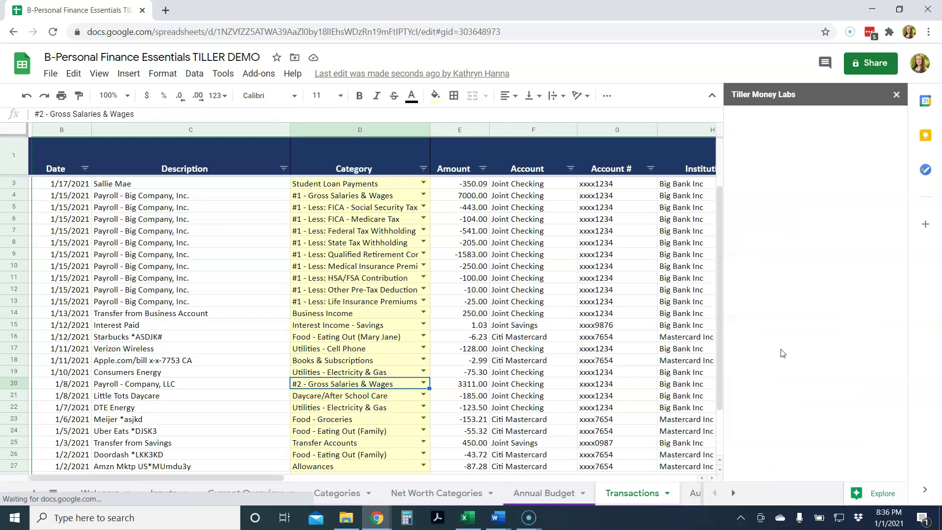
pyautogui.click(804, 185)
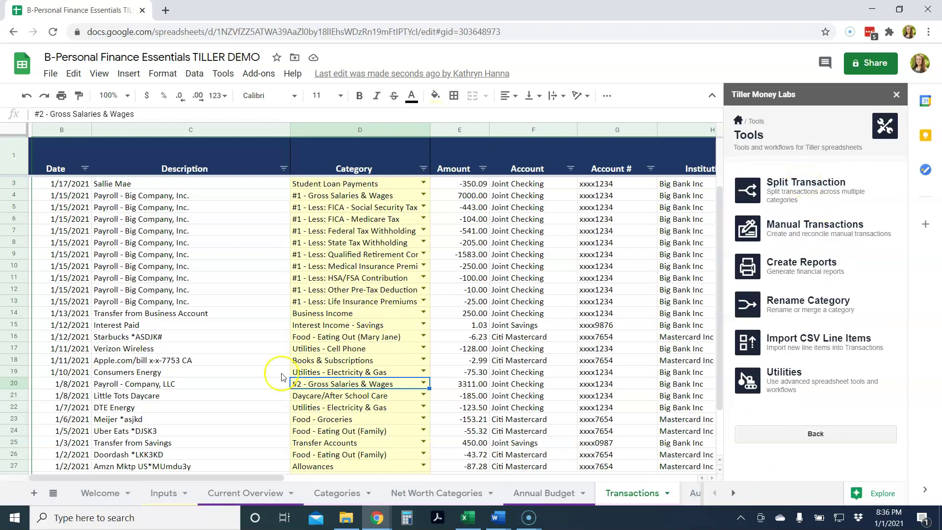
# - Split the $3,311 payroll row, adding FICA Social Security Tax and FICA Medicare Tax splits
pyautogui.click(305, 386)
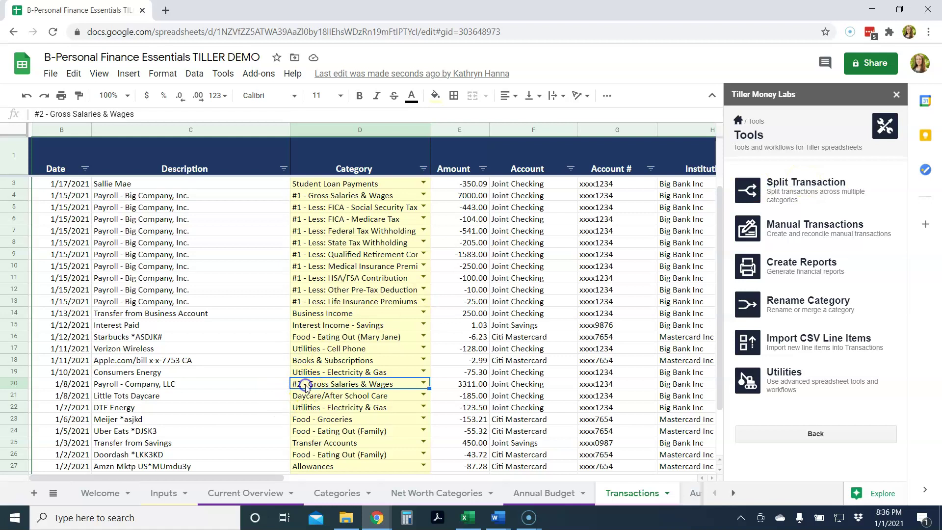
pyautogui.click(786, 183)
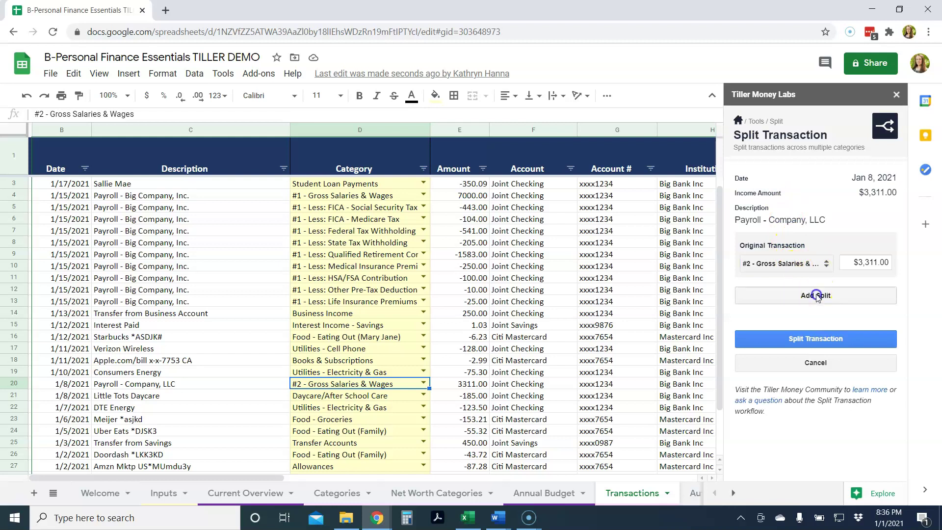
pyautogui.click(816, 295)
pyautogui.click(810, 314)
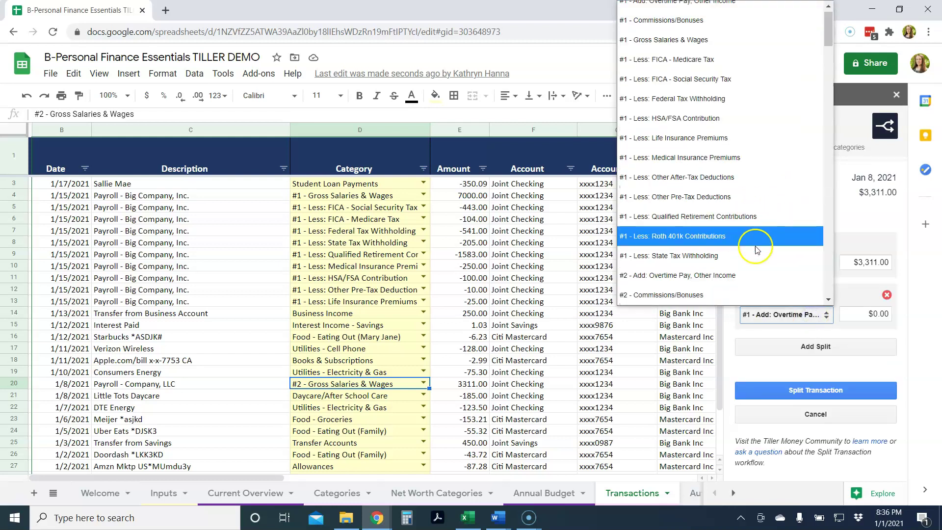
pyautogui.click(828, 301)
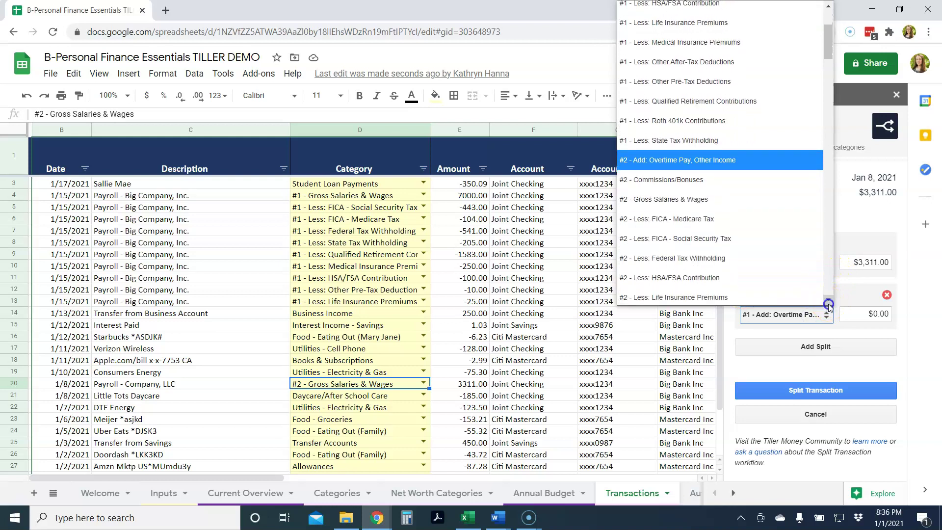
pyautogui.click(743, 231)
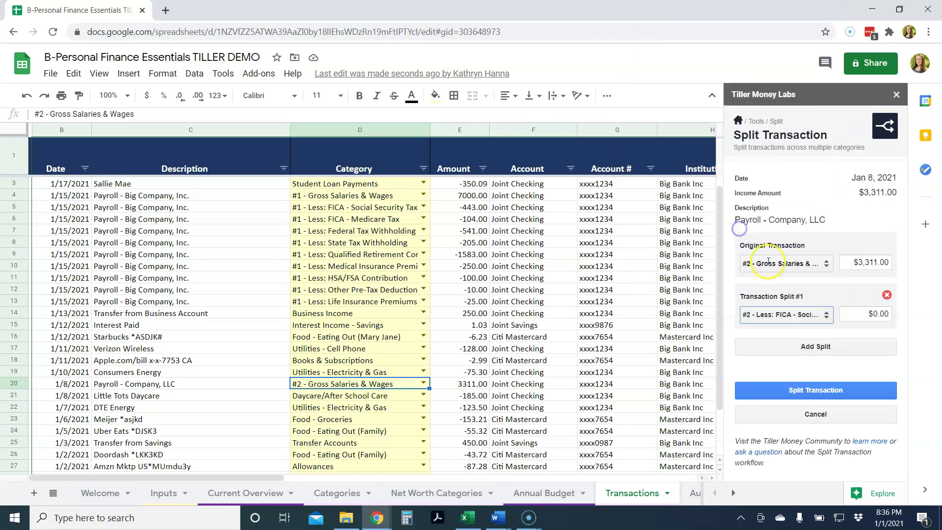
pyautogui.click(806, 347)
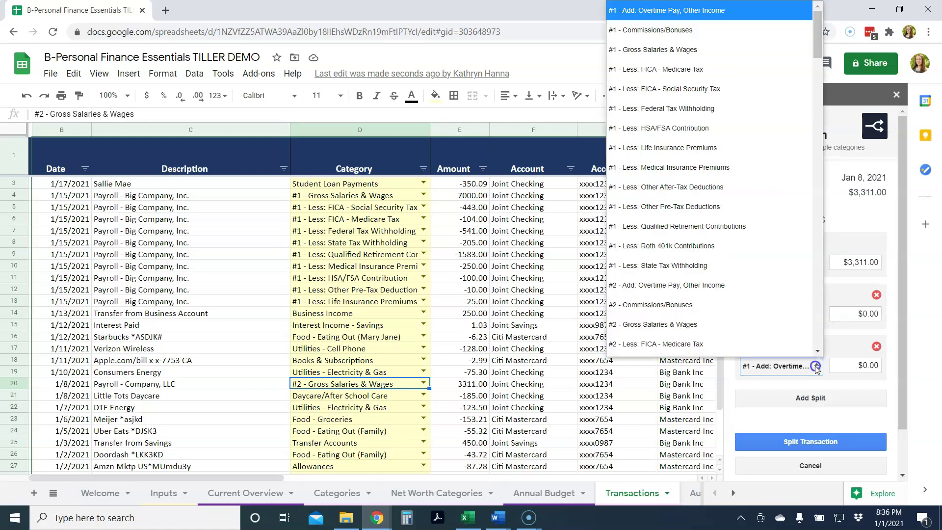
pyautogui.click(798, 343)
# - Add splits #3 Federal Tax Withholding and #4 State Tax Withholding
pyautogui.click(810, 398)
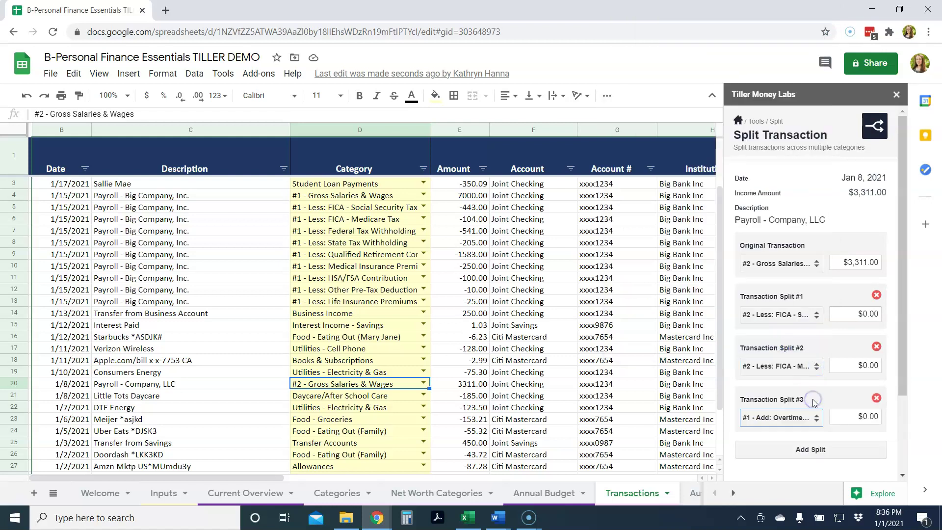
pyautogui.click(795, 418)
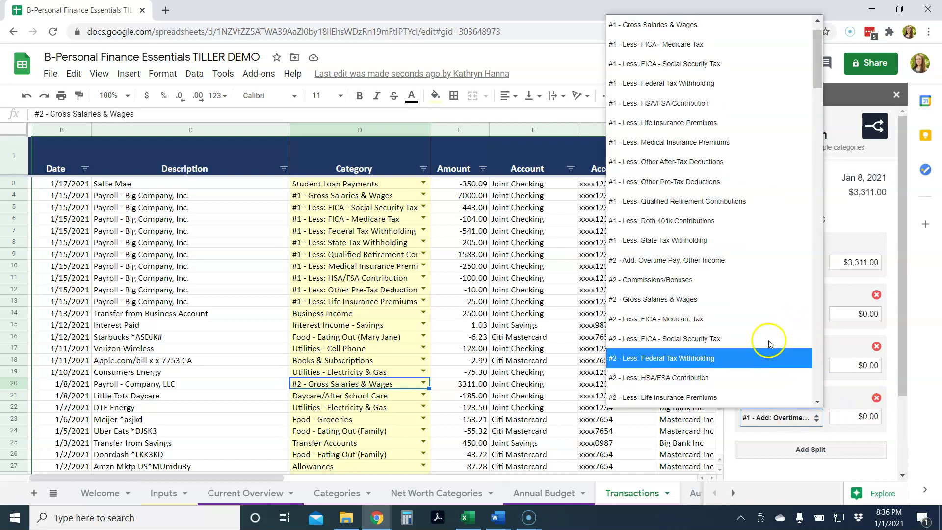
pyautogui.click(761, 359)
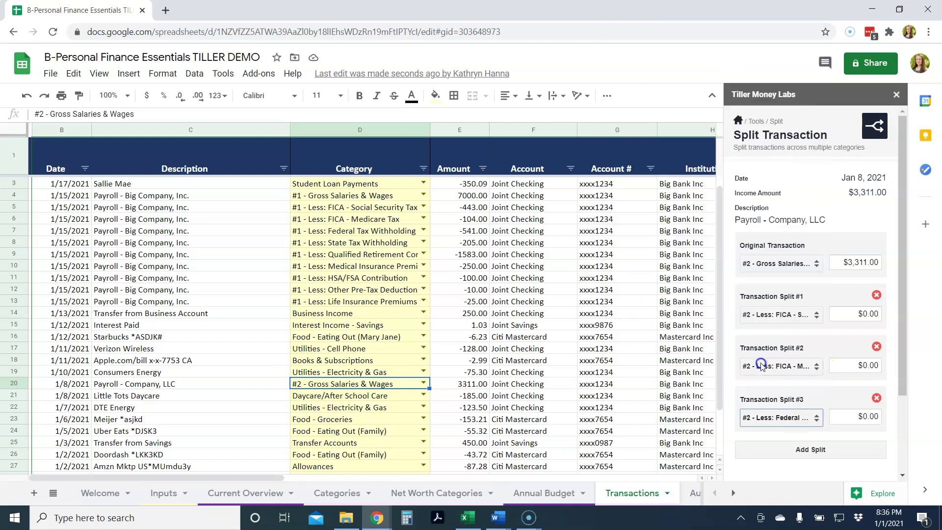
pyautogui.click(823, 450)
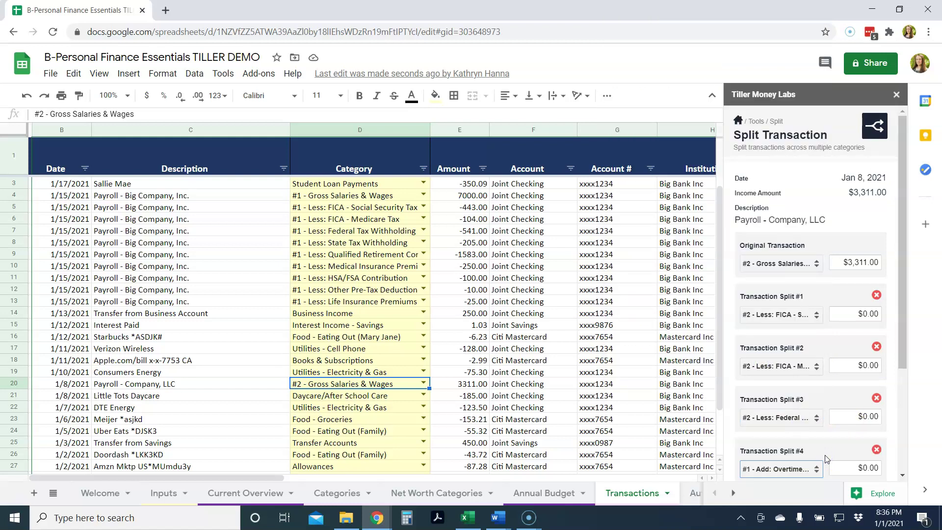
pyautogui.moveTo(900, 360); pyautogui.dragTo(909, 452)
pyautogui.click(773, 339)
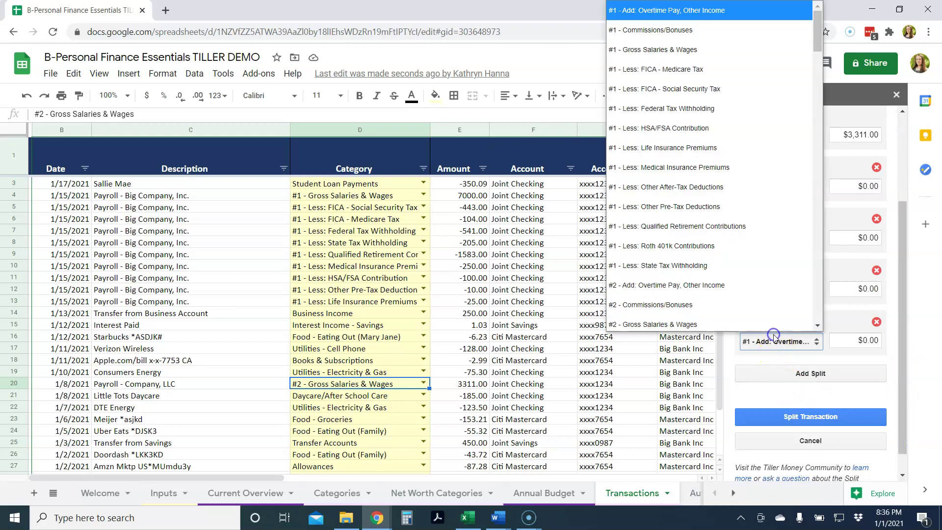
pyautogui.scroll(-1, 784, 313)
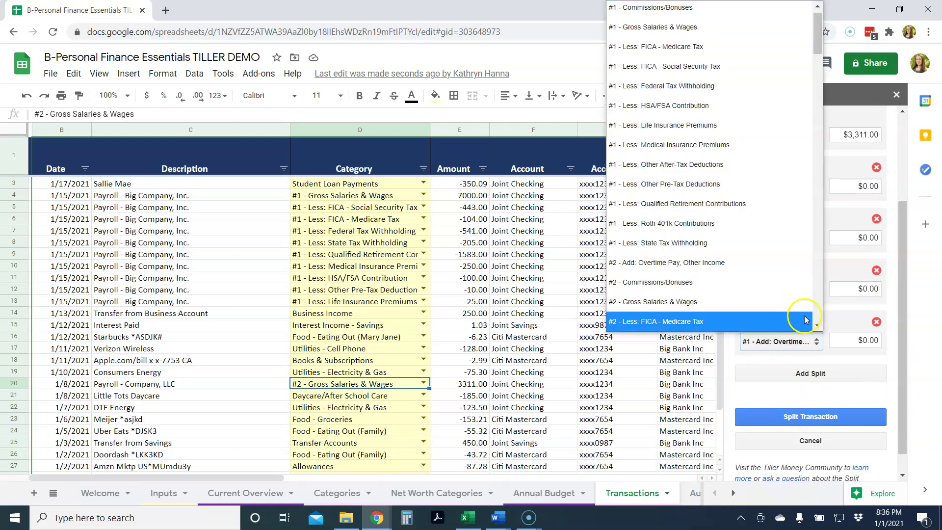
pyautogui.click(817, 325)
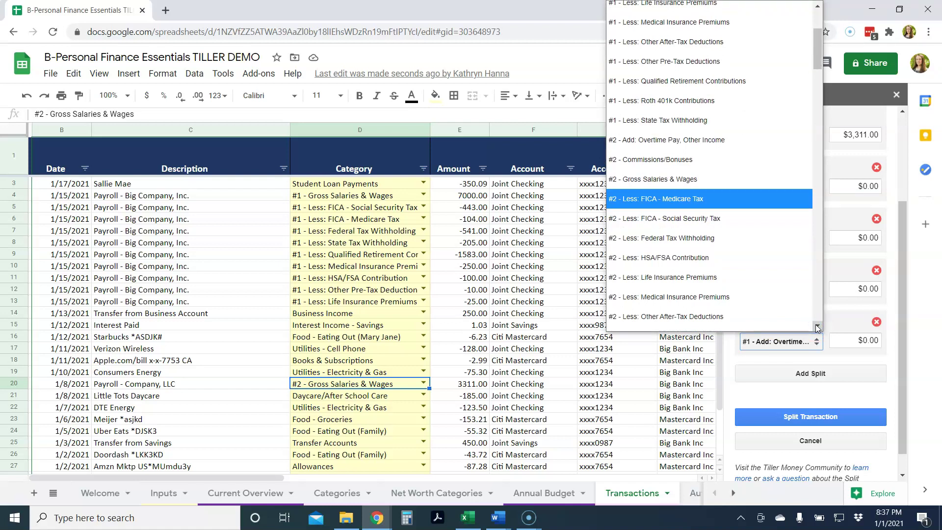
pyautogui.click(816, 327)
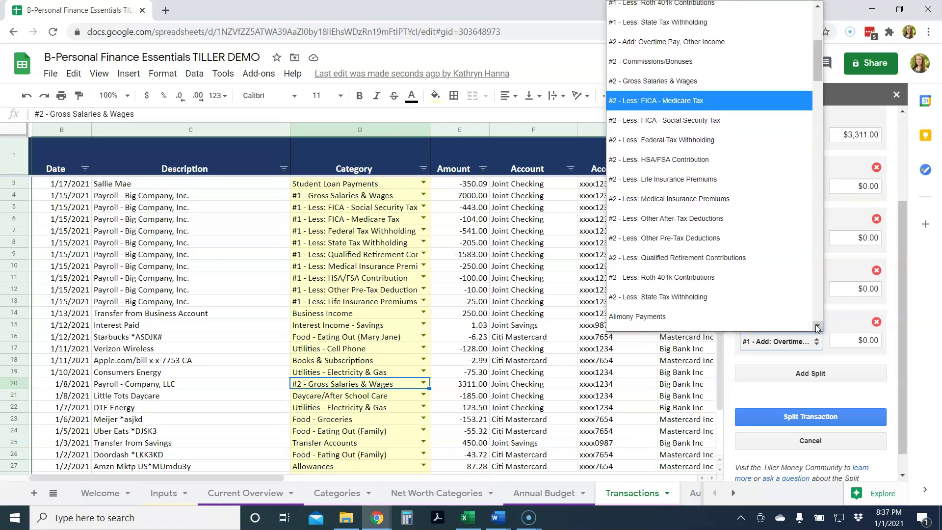
pyautogui.click(785, 297)
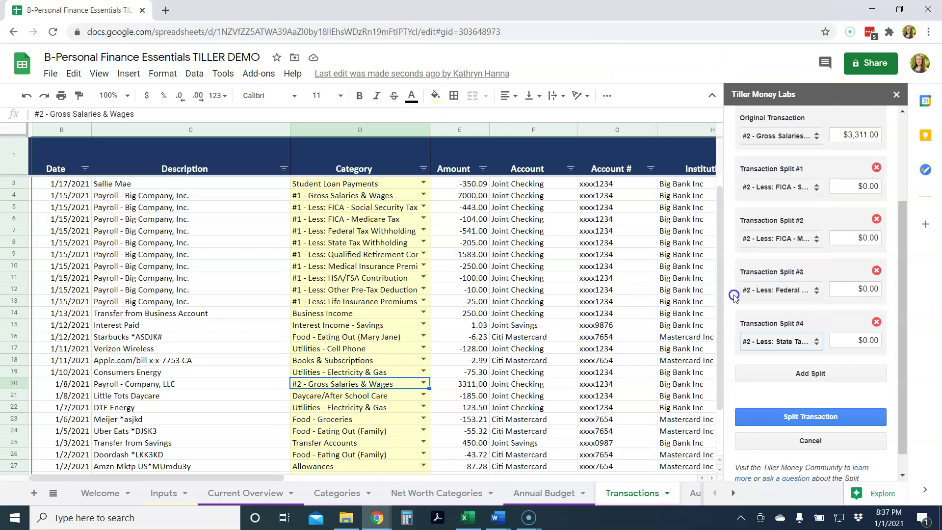
# - Add splits #5 Qualified Retirement Contributions and #6 Other Pre-Tax Deductions
pyautogui.click(819, 375)
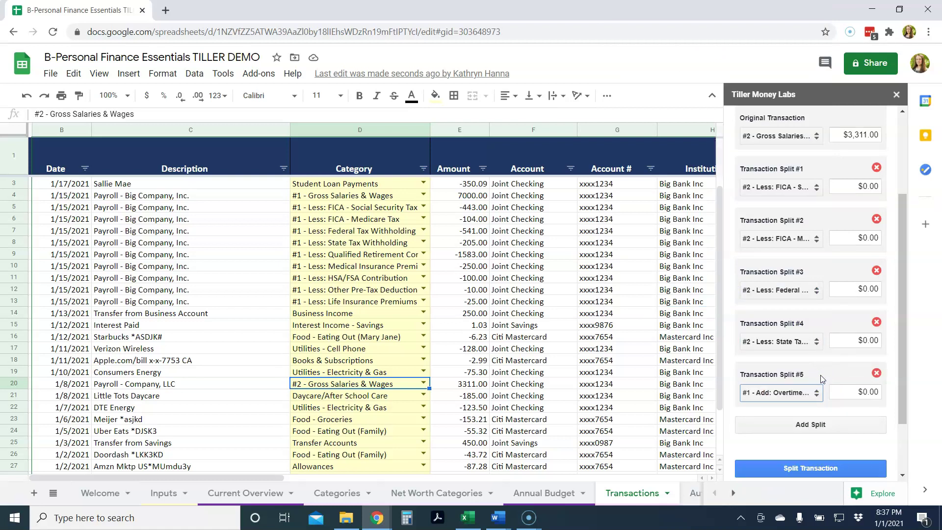
pyautogui.click(784, 392)
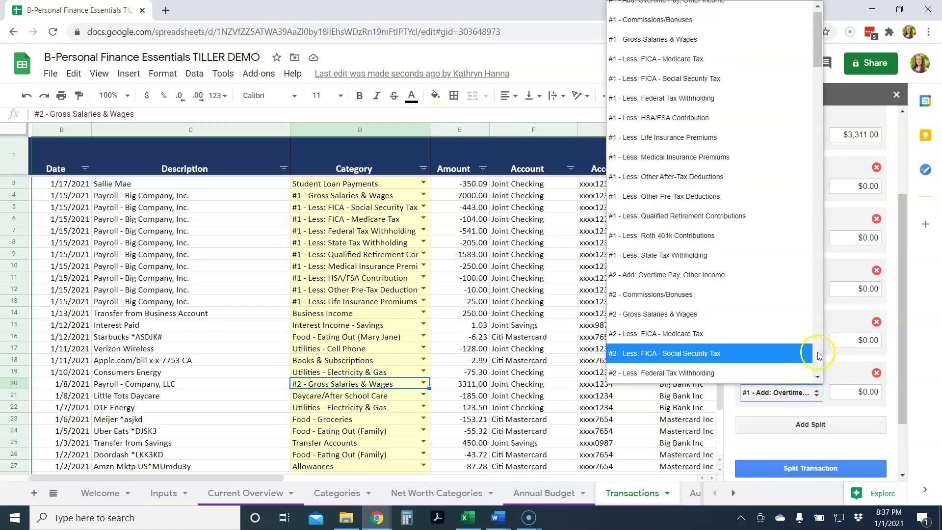
pyautogui.scroll(-6, 818, 355)
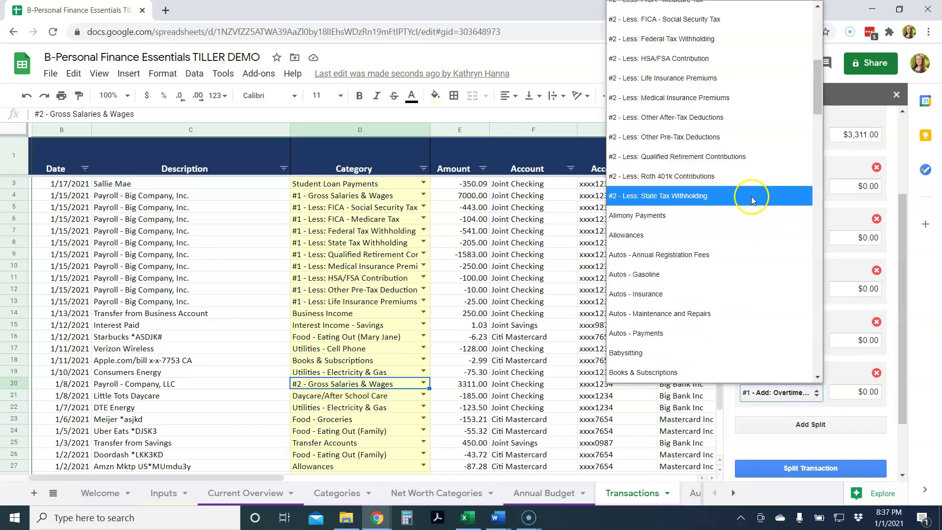
pyautogui.click(741, 157)
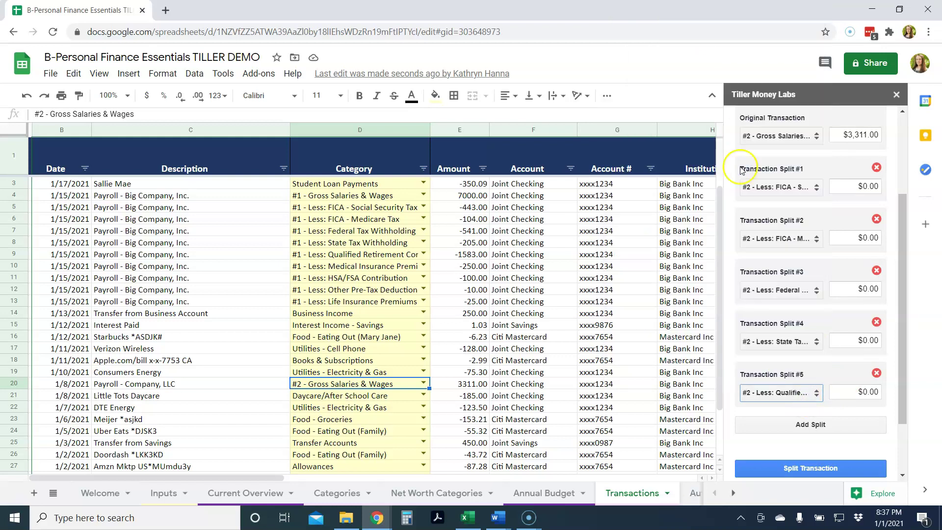
pyautogui.click(810, 423)
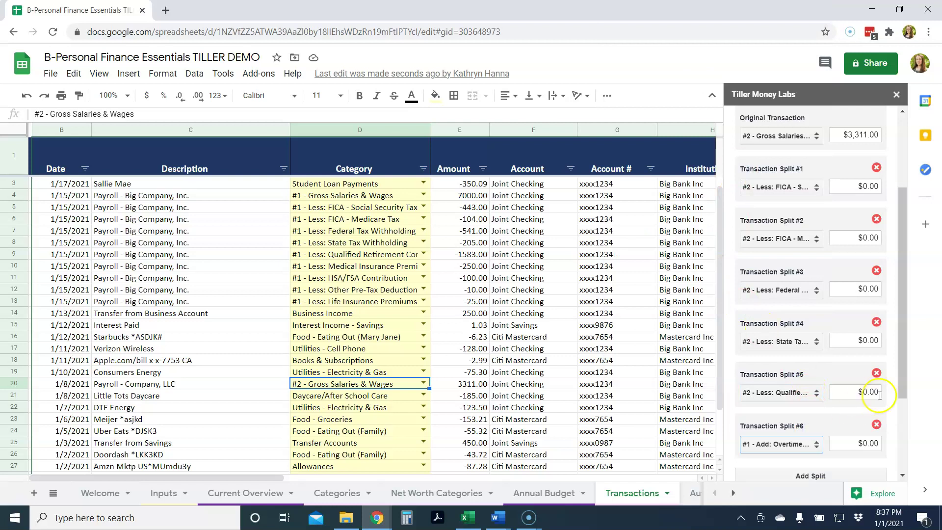
pyautogui.click(785, 444)
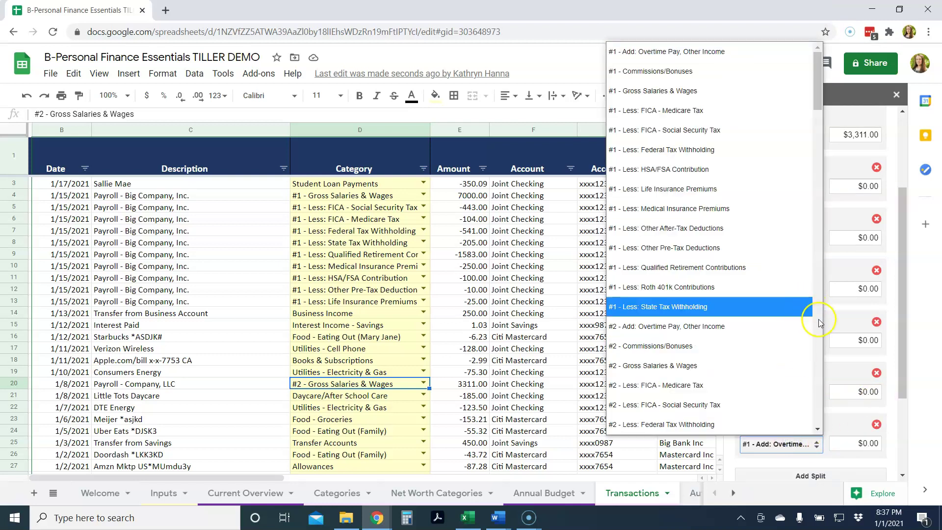
pyautogui.scroll(-7, 818, 322)
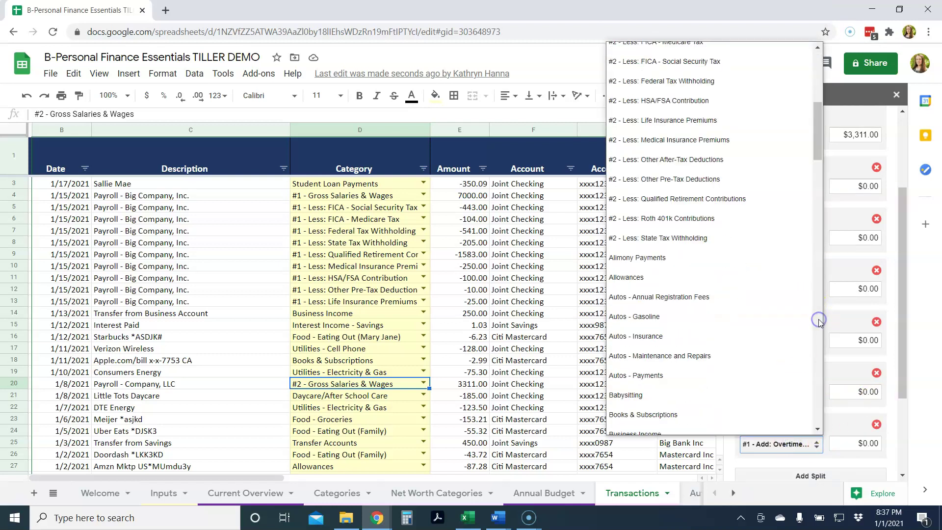
pyautogui.click(742, 190)
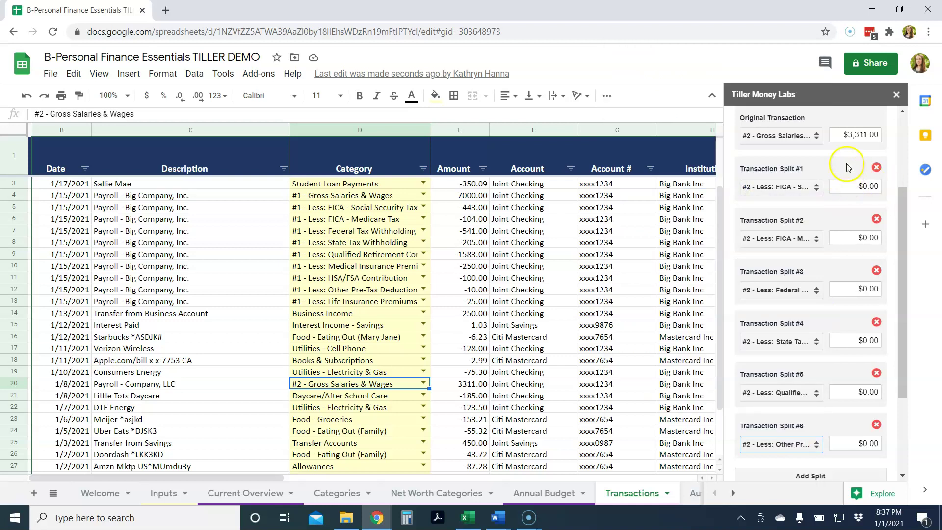
pyautogui.click(851, 133)
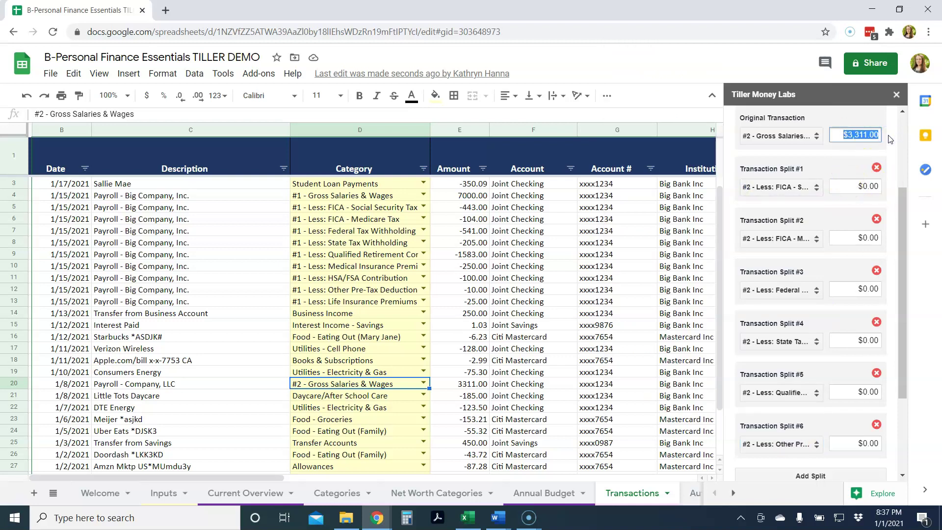
# - Enter $4,500 as the original amount and -278, -65, -353 for the first three splits
pyautogui.click(889, 138)
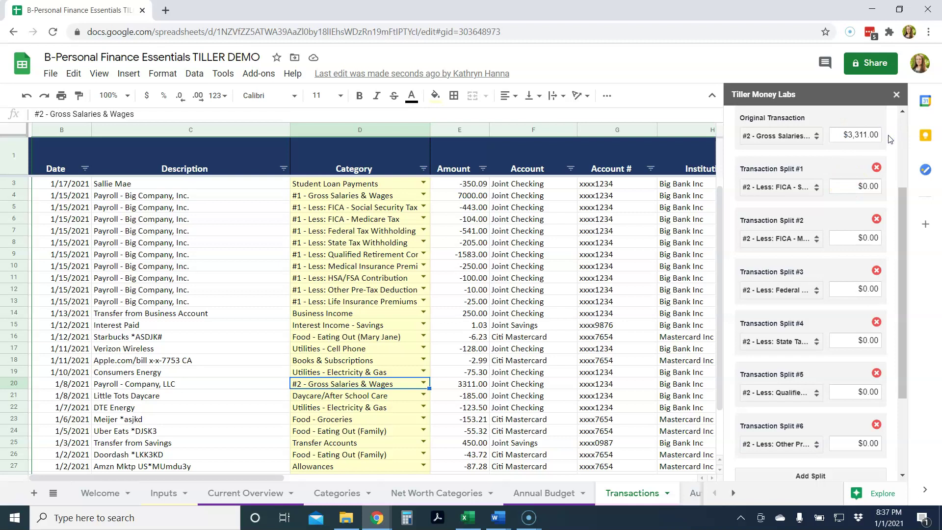
pyautogui.click(836, 132)
pyautogui.write('$4,50')
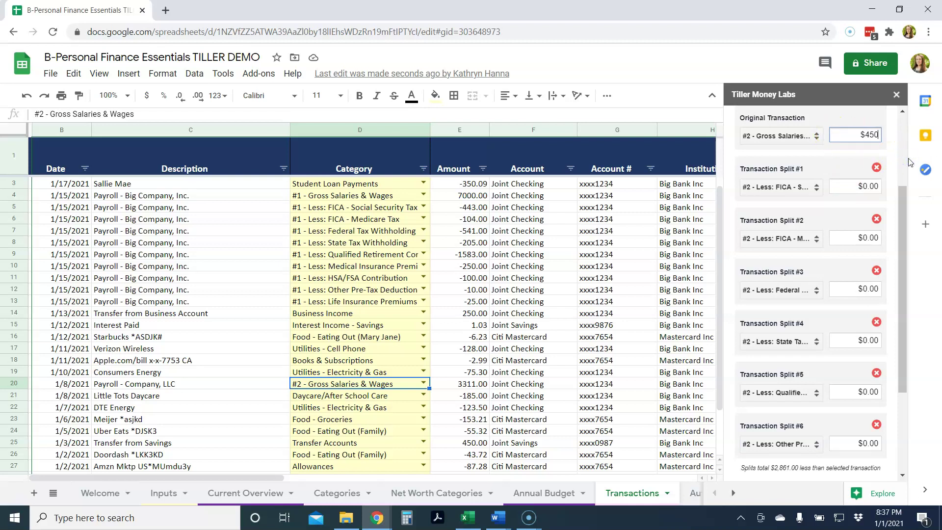
pyautogui.write('0')
pyautogui.press('Tab')
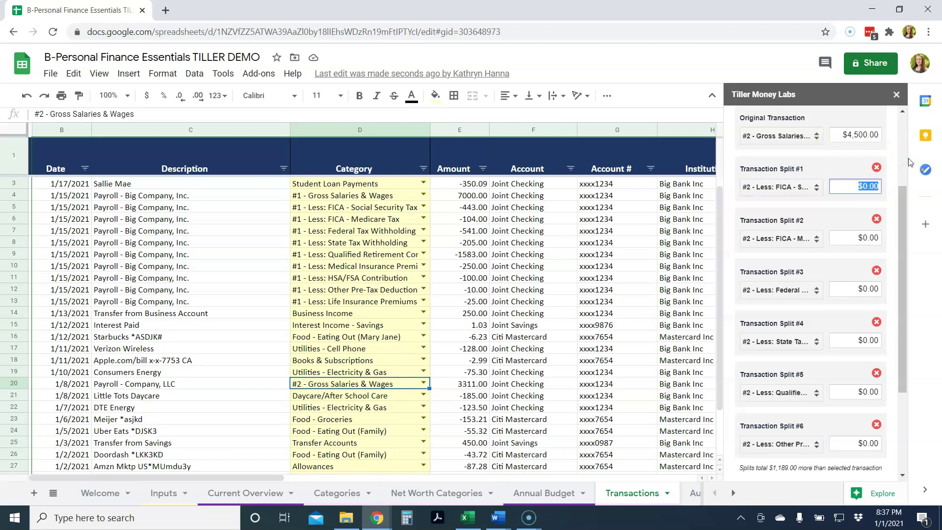
pyautogui.write('$-278')
pyautogui.press('Tab')
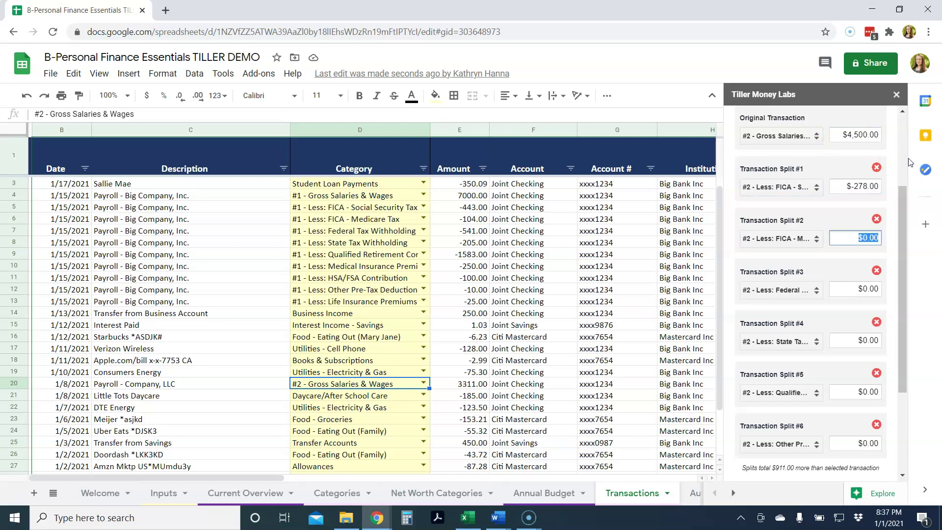
pyautogui.write('$-')
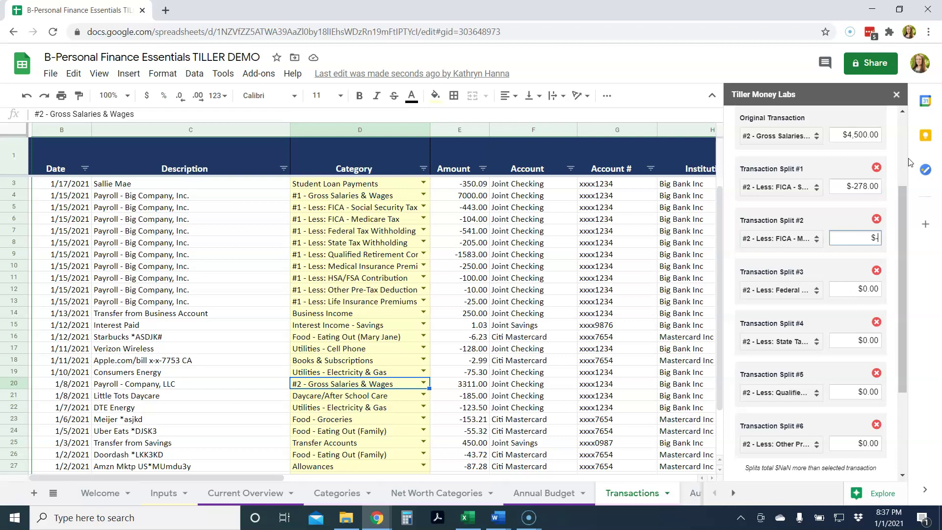
pyautogui.write('65')
pyautogui.press('Tab')
pyautogui.write('$-')
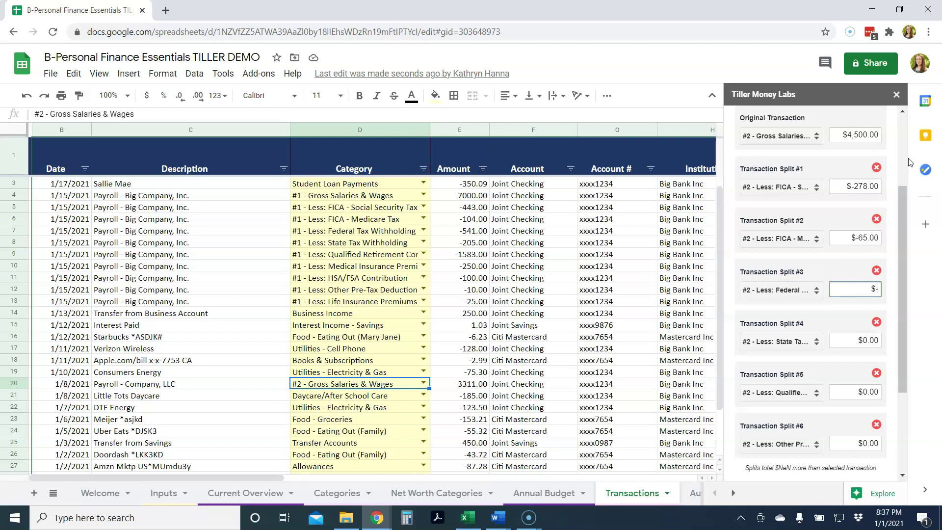
pyautogui.write('353')
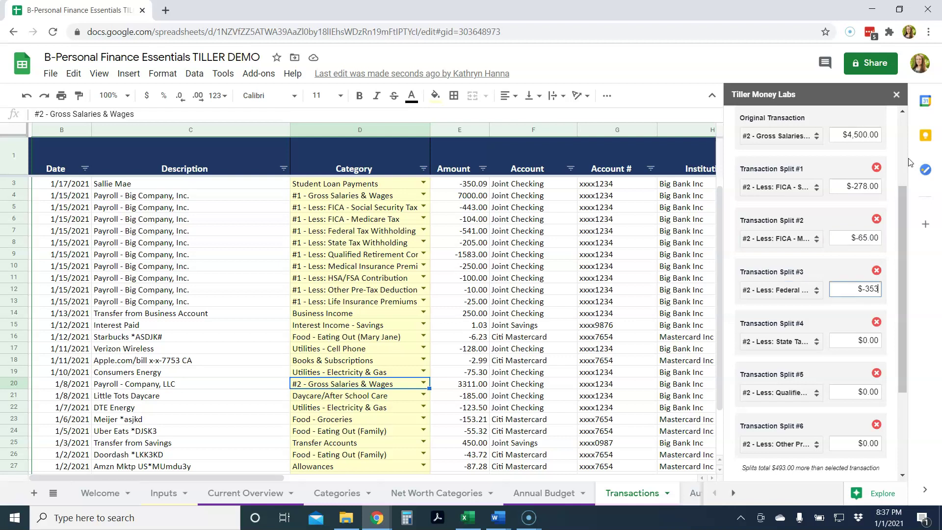
pyautogui.press('Tab')
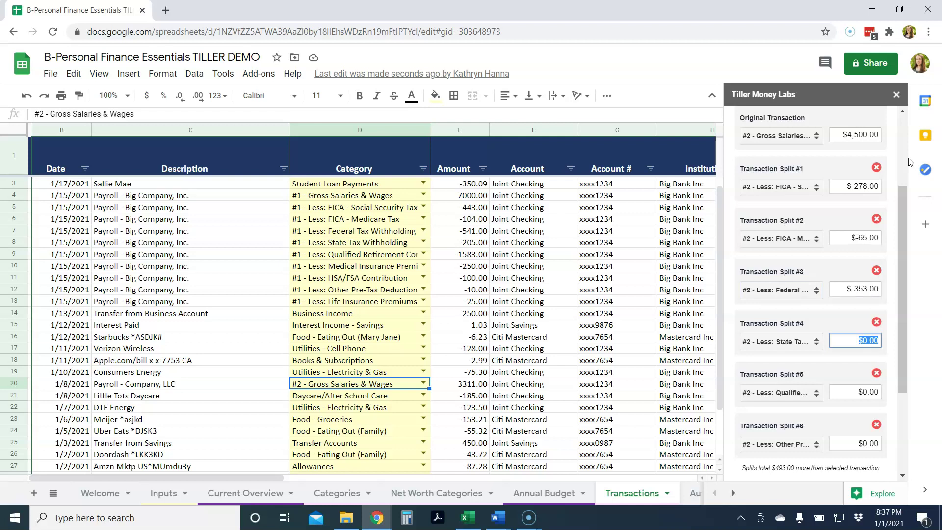
# - Enter -258, -225 and -10 for the remaining splits and apply the split
pyautogui.write('$-258')
pyautogui.press('Tab')
pyautogui.write('$-')
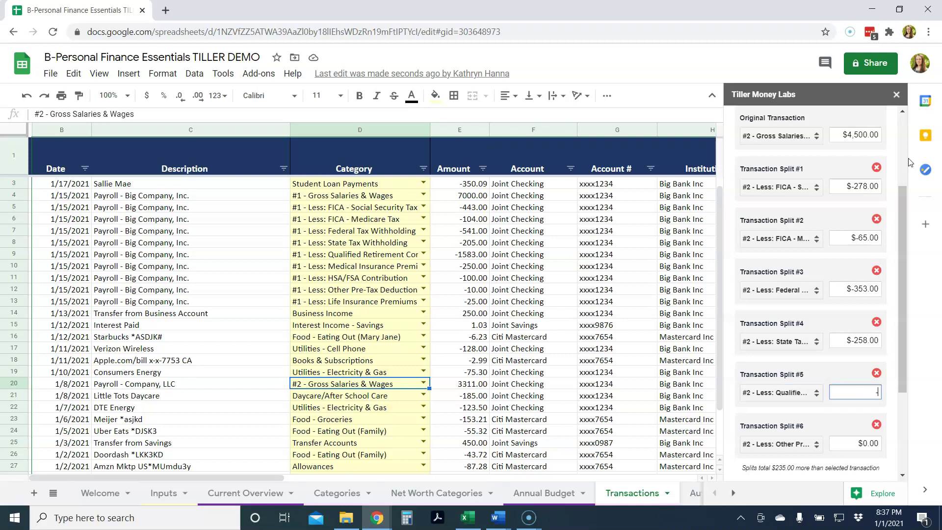
pyautogui.write('225')
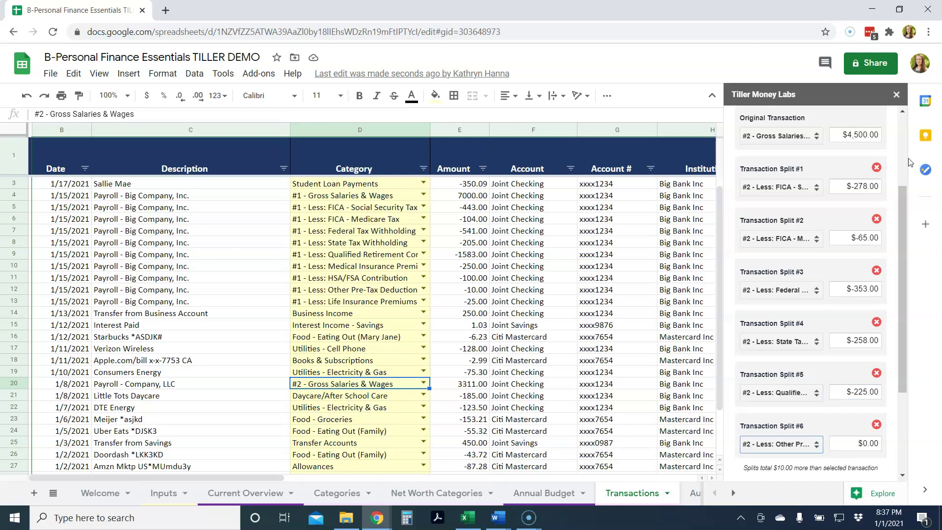
pyautogui.press('Tab')
pyautogui.press('BackSpace')
pyautogui.write('$-')
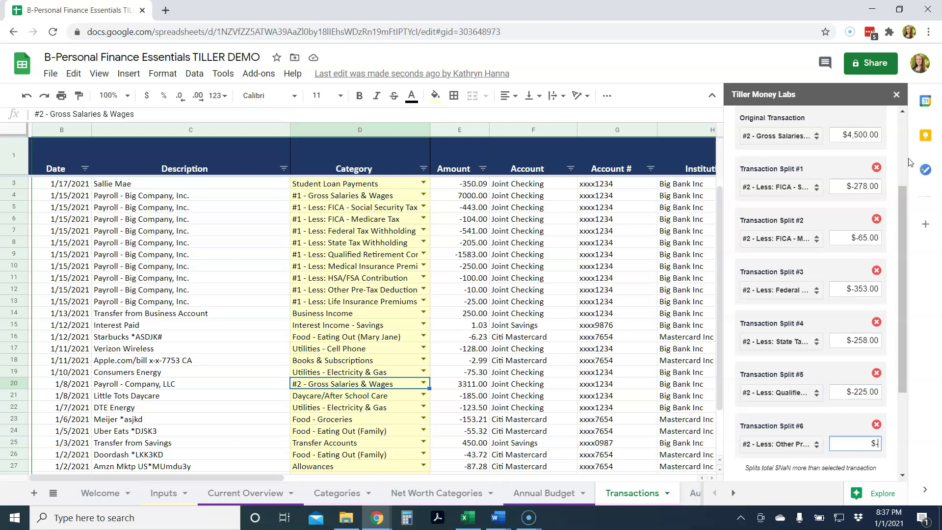
pyautogui.write('10')
pyautogui.press('Tab')
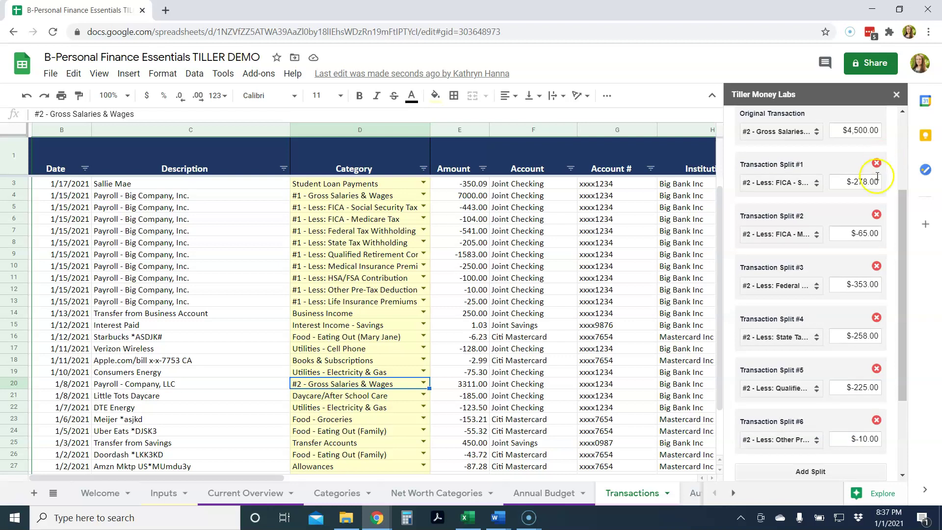
pyautogui.moveTo(902, 218); pyautogui.dragTo(913, 299)
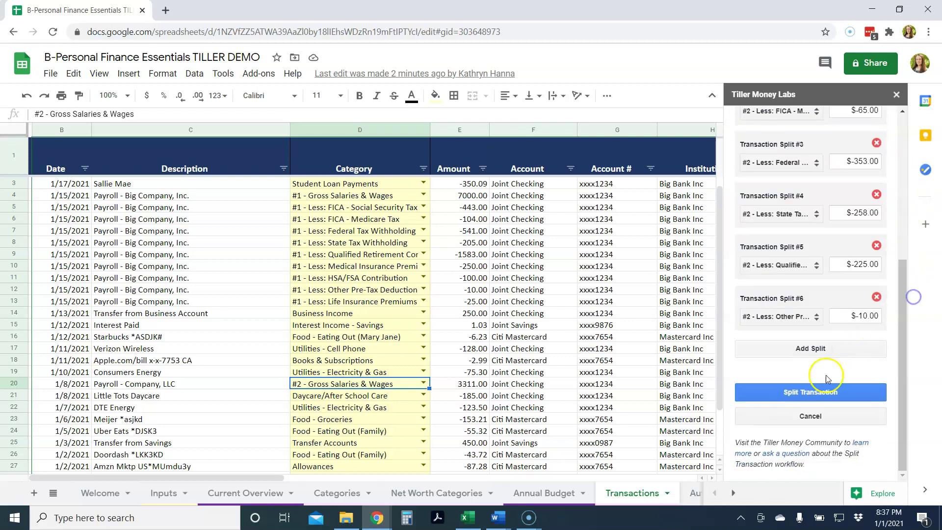
pyautogui.click(820, 392)
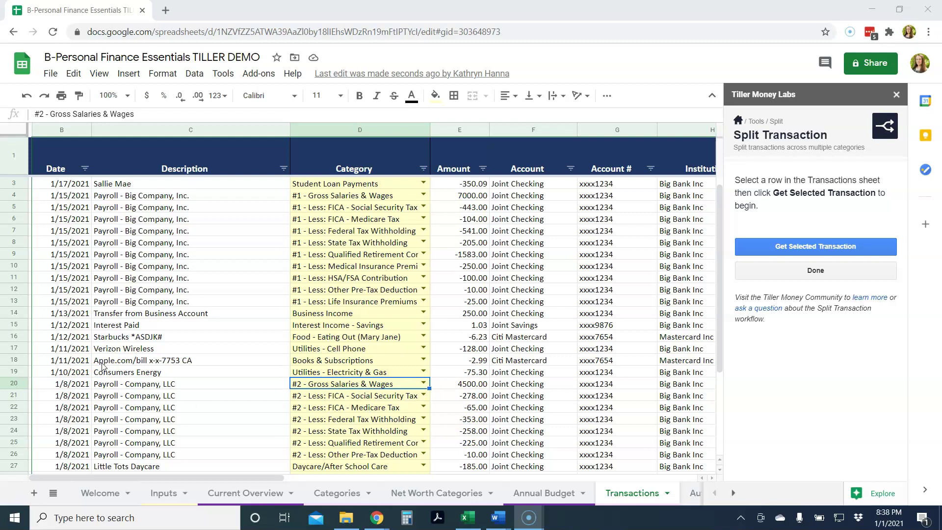
# - Open Tiller Money Feeds' AutoCat tool and the AutoCat sheet listing its ten categorization rules
pyautogui.click(264, 76)
pyautogui.moveTo(278, 133)
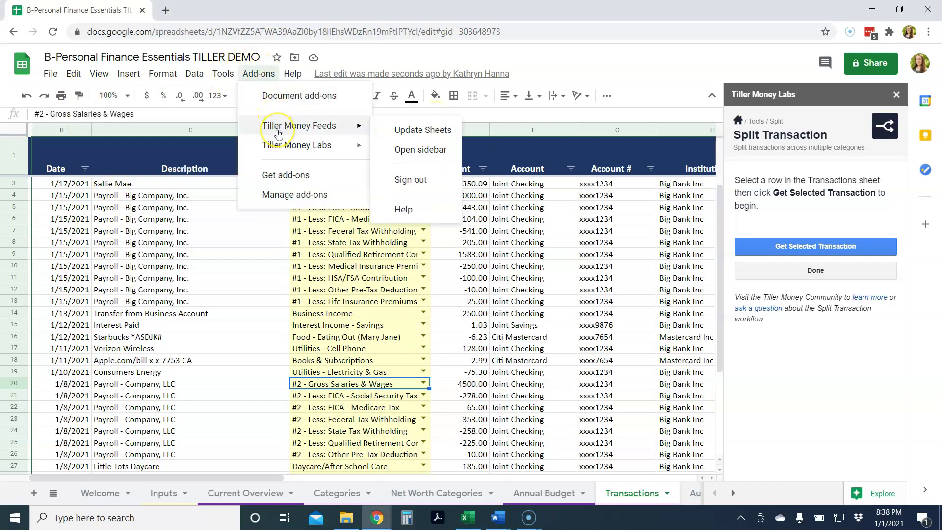
pyautogui.click(428, 149)
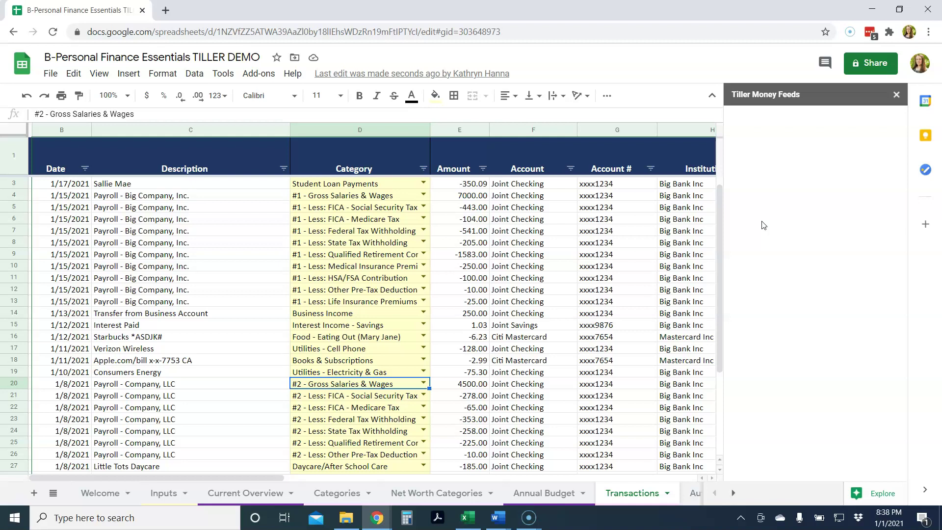
pyautogui.click(797, 219)
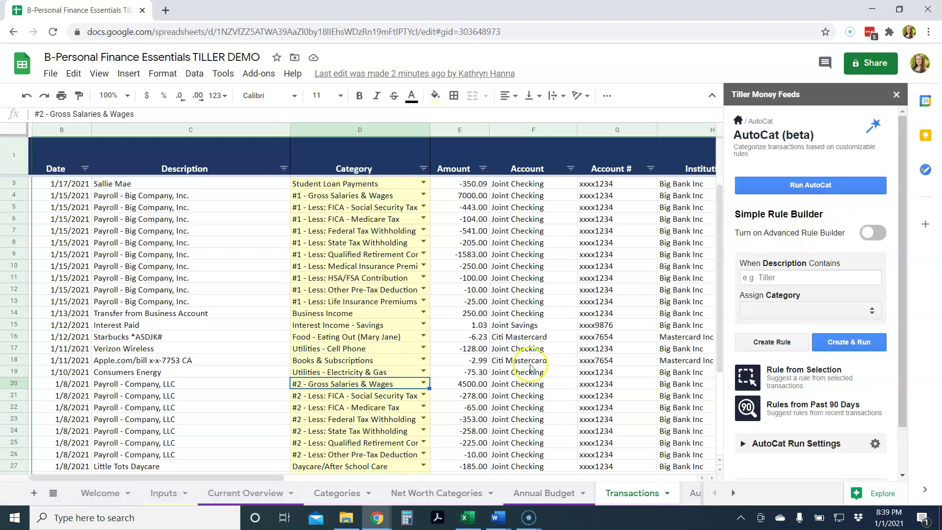
pyautogui.click(692, 494)
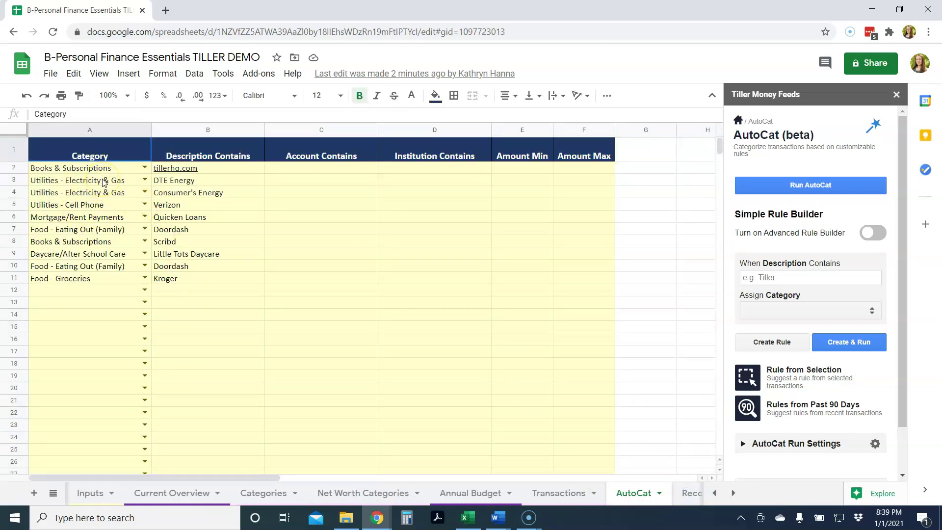
# - Add a new AutoCat rule in row 12 matching the description keyword Starbucks
pyautogui.click(554, 495)
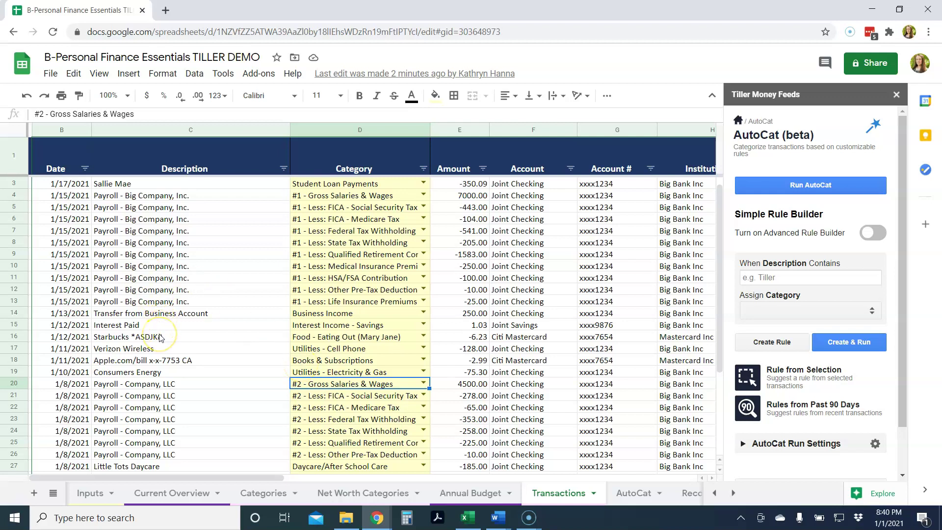
pyautogui.click(631, 492)
pyautogui.click(173, 290)
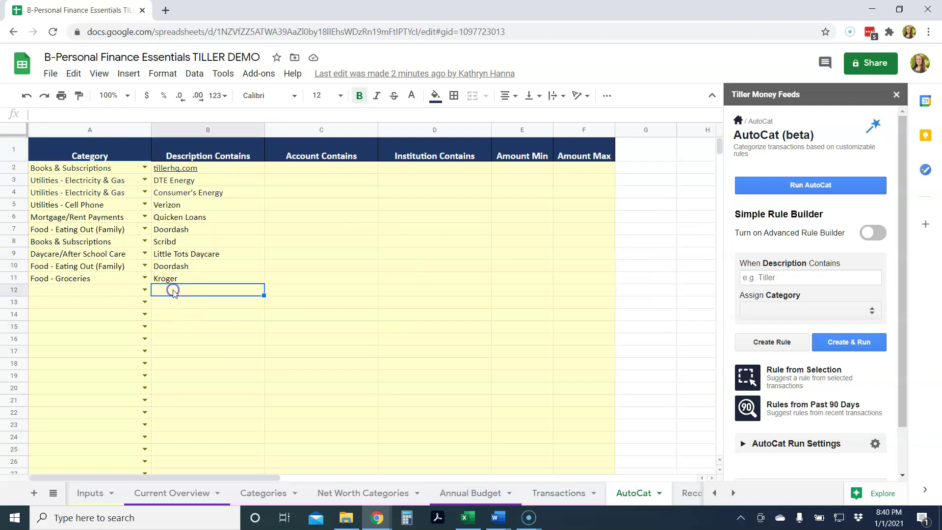
pyautogui.write('Starbucks')
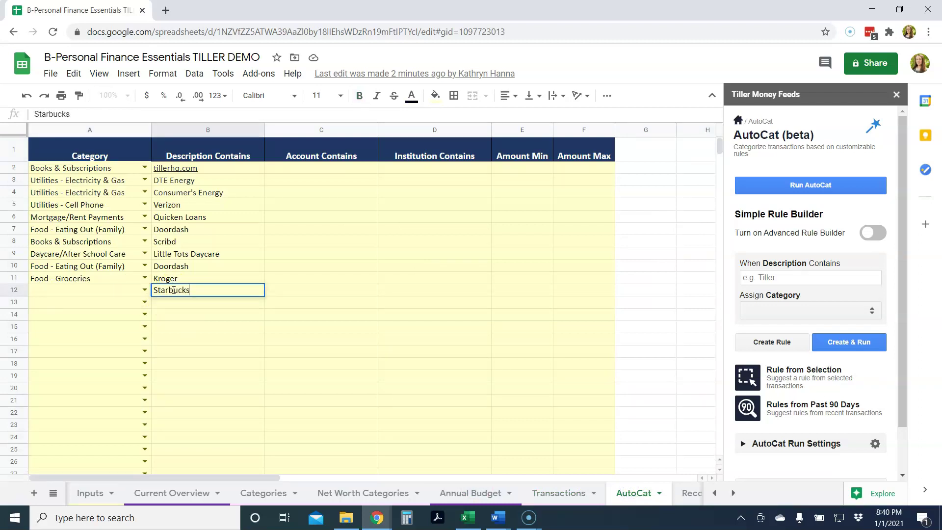
pyautogui.click(133, 292)
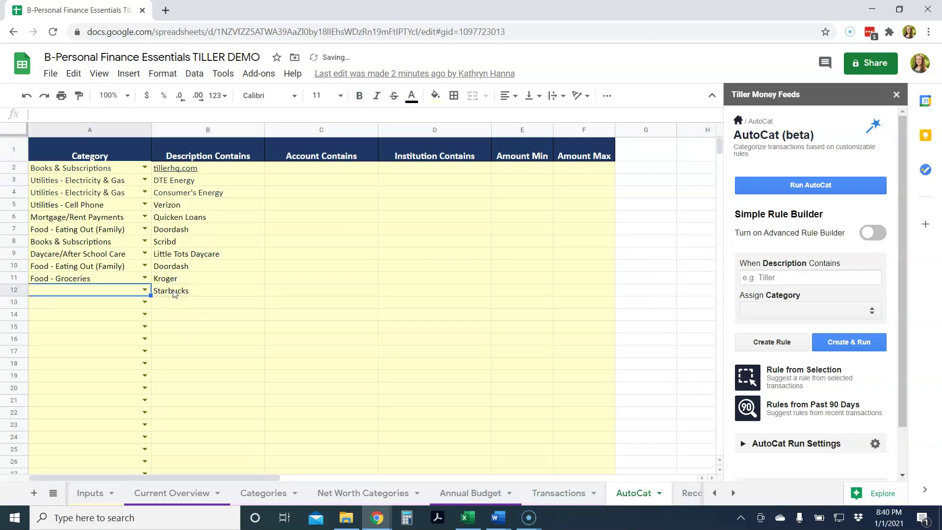
# - Give the Starbucks rule category Food - Eating Out (Mary Jane), run AutoCat, and check Transactions
pyautogui.click(144, 290)
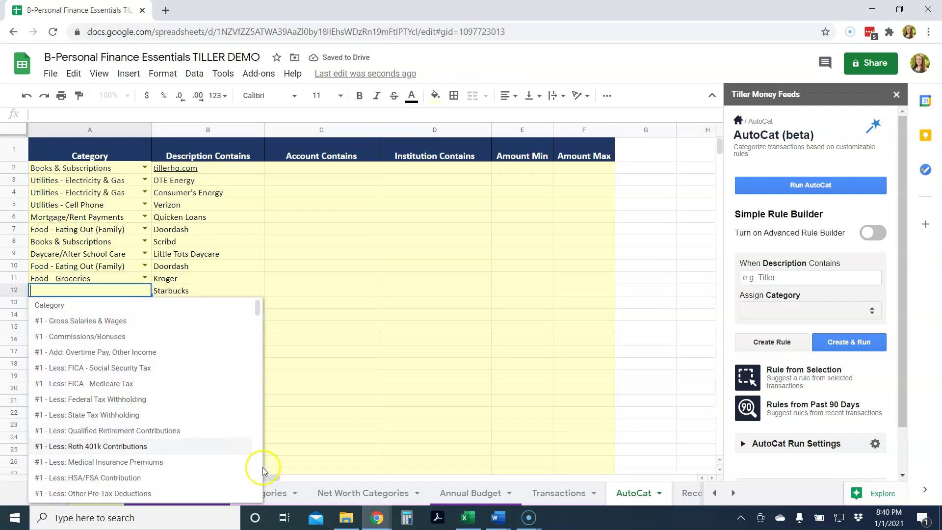
pyautogui.scroll(-2, 261, 470)
pyautogui.scroll(-12, 261, 471)
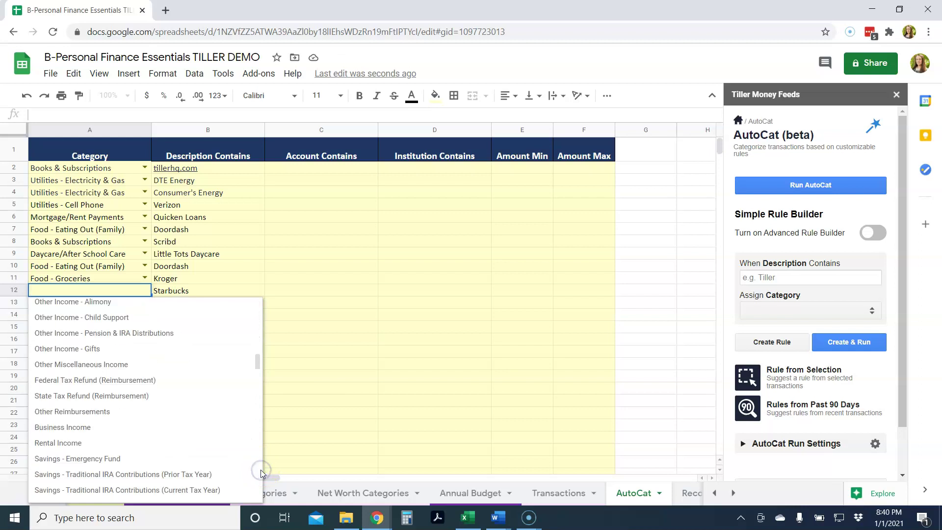
pyautogui.scroll(-4, 260, 469)
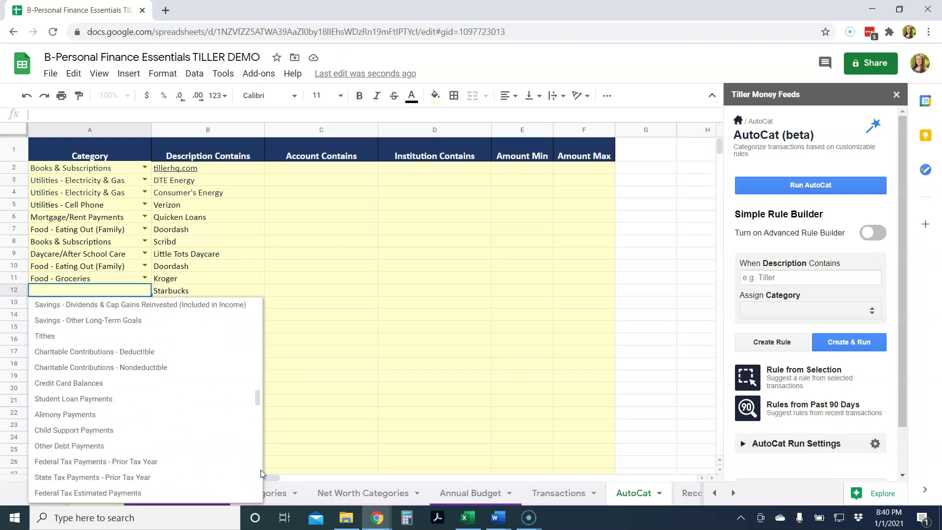
pyautogui.click(264, 403)
pyautogui.moveTo(260, 395); pyautogui.dragTo(259, 443)
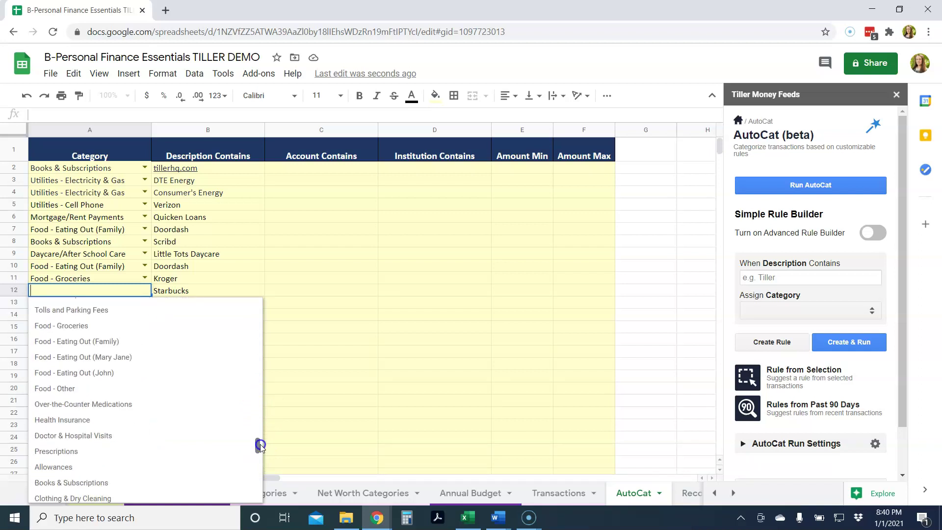
pyautogui.click(163, 358)
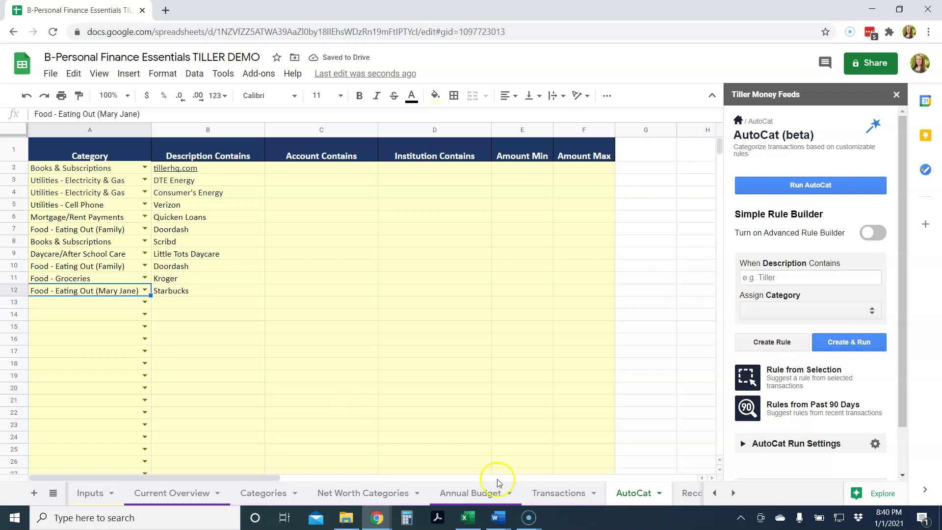
pyautogui.click(781, 185)
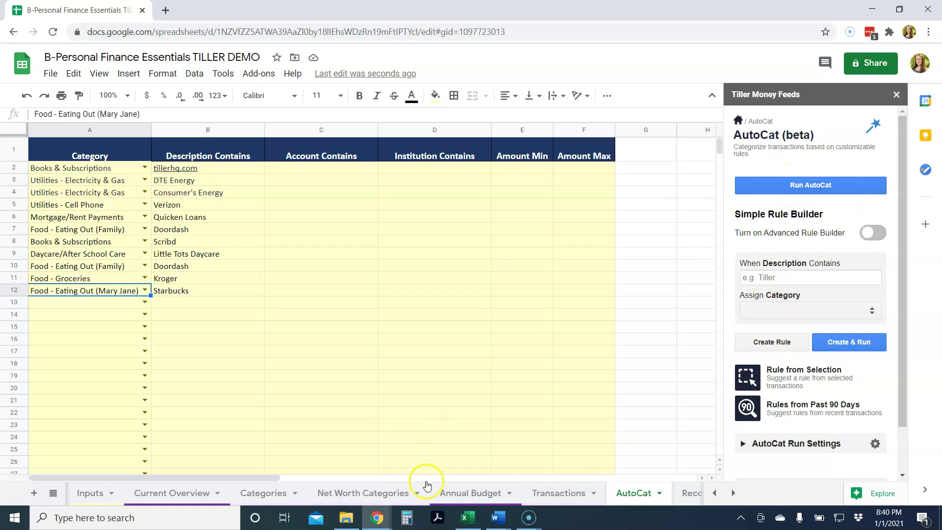
pyautogui.click(550, 495)
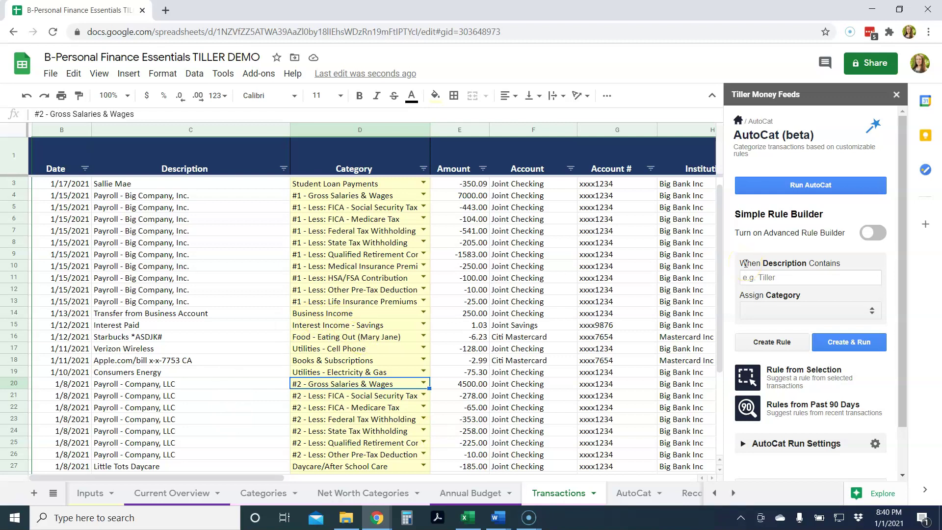
# - Expand AutoCat Run Settings and try the Auto Run On Update toggle, which remains off
pyautogui.moveTo(906, 220); pyautogui.dragTo(906, 285)
pyautogui.click(744, 392)
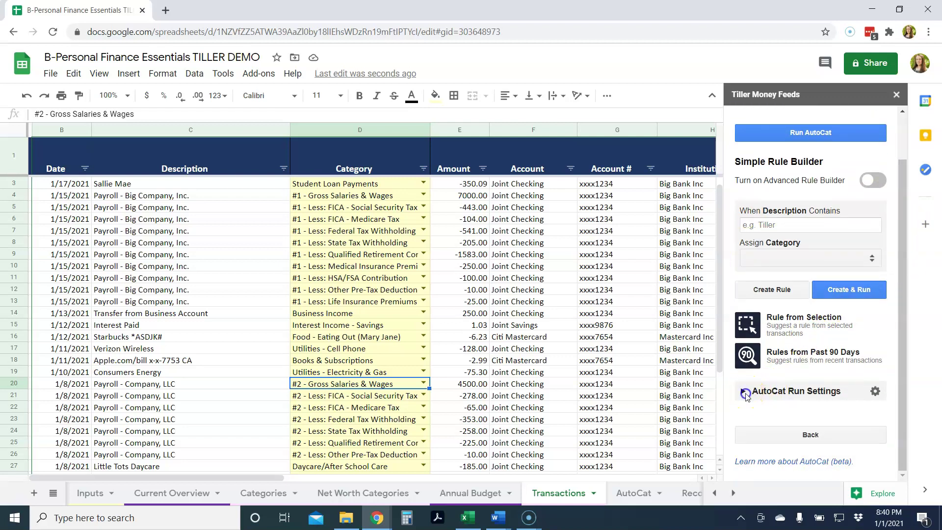
pyautogui.moveTo(902, 325); pyautogui.dragTo(903, 387)
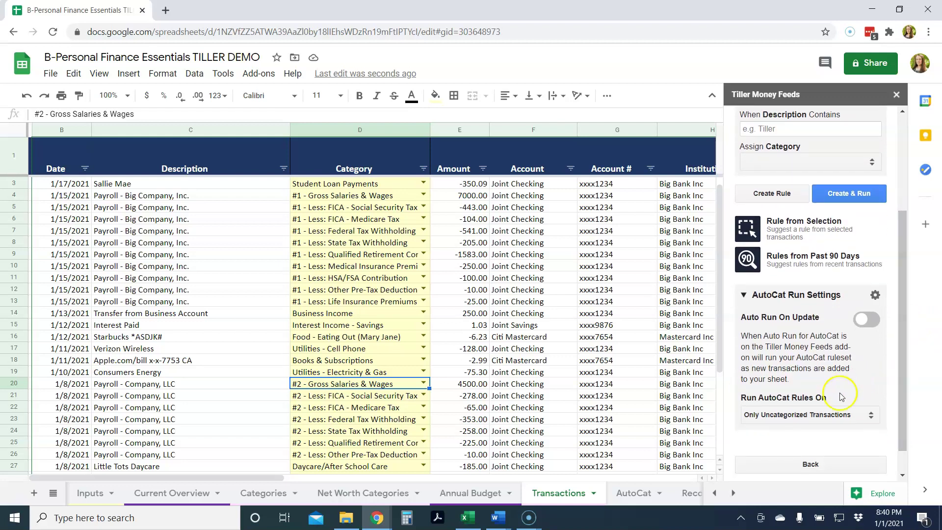
pyautogui.click(868, 320)
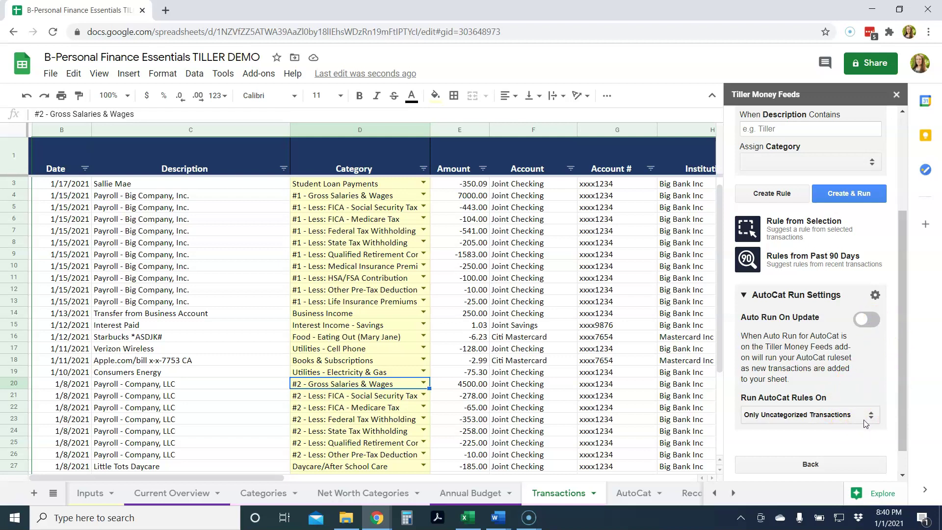
pyautogui.click(897, 378)
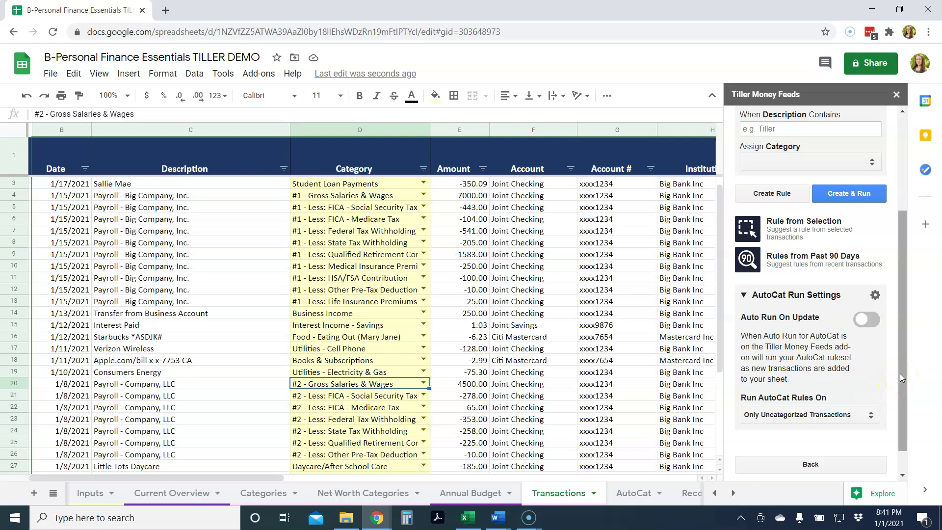
pyautogui.moveTo(899, 373); pyautogui.dragTo(901, 297)
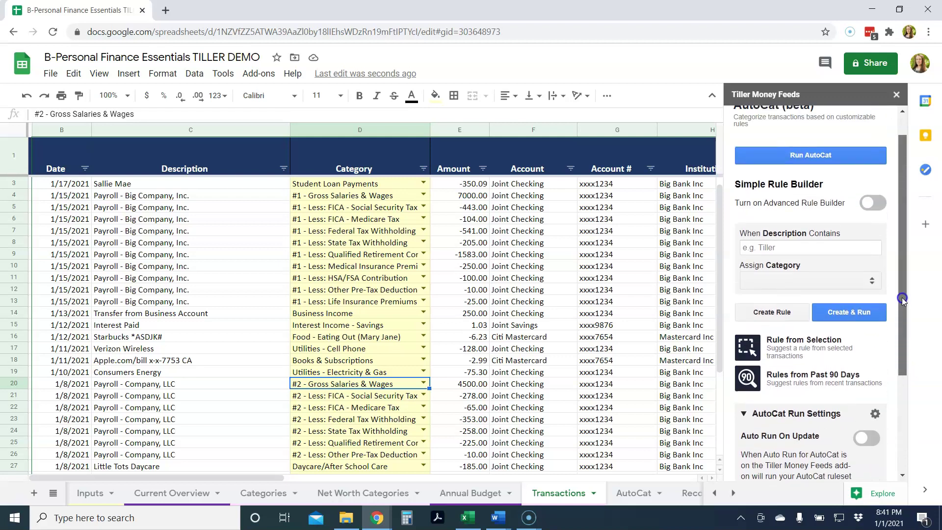
# - Suggest an AutoCat rule from the selected Starbucks through Consumers Energy transactions, then view the AutoCat sheet
pyautogui.click(832, 347)
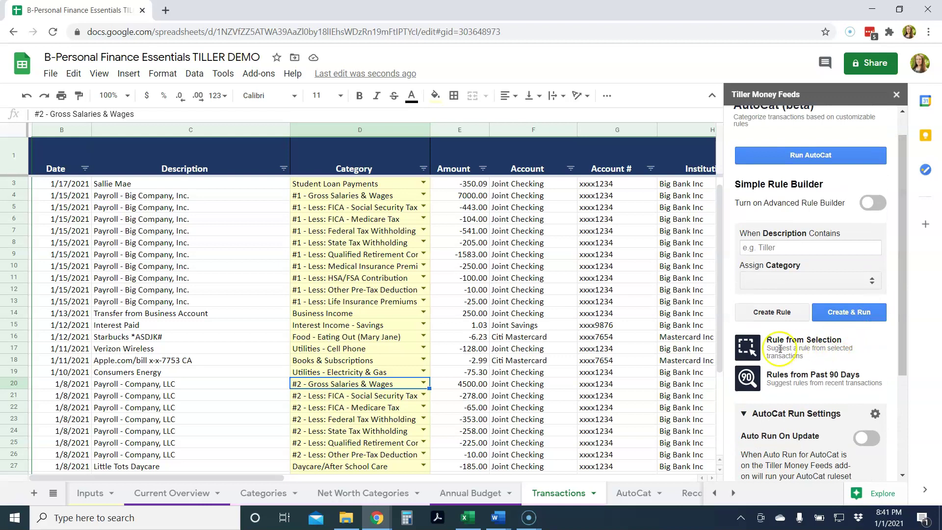
pyautogui.click(181, 254)
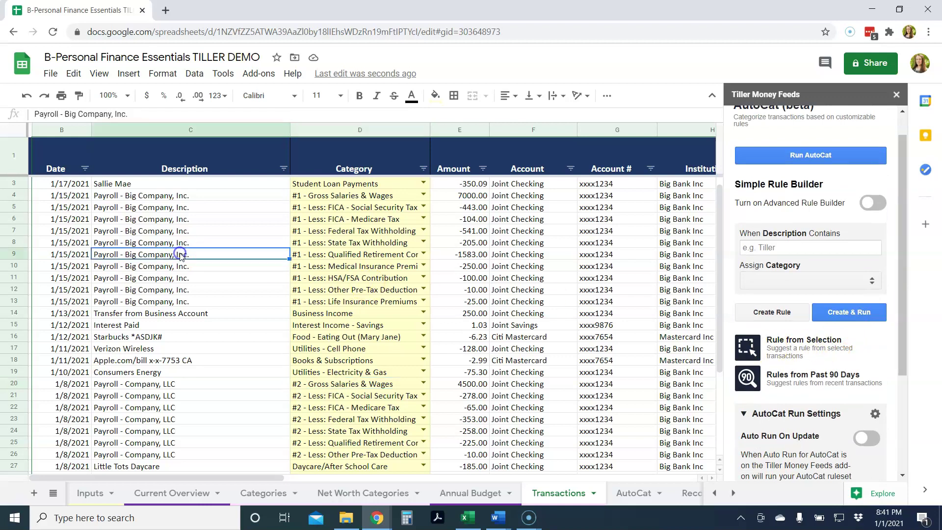
pyautogui.click(213, 219)
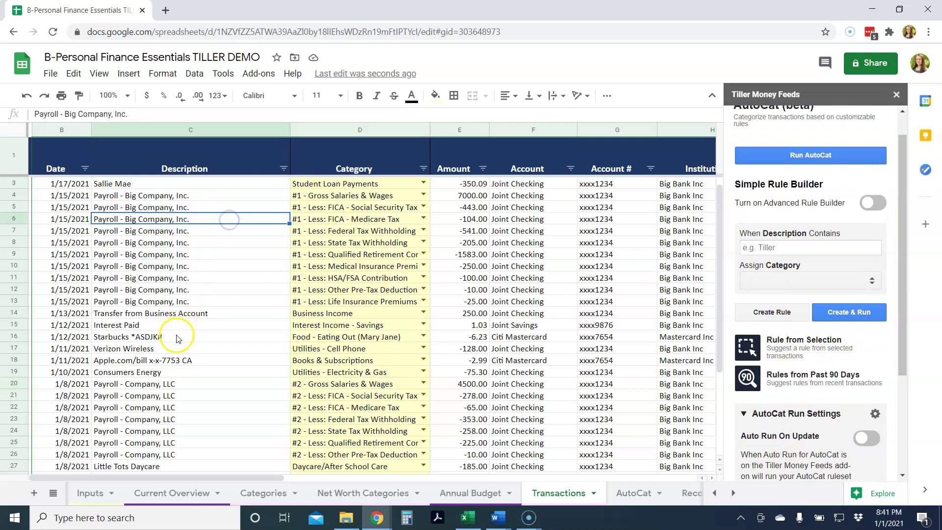
pyautogui.moveTo(177, 339); pyautogui.dragTo(371, 371)
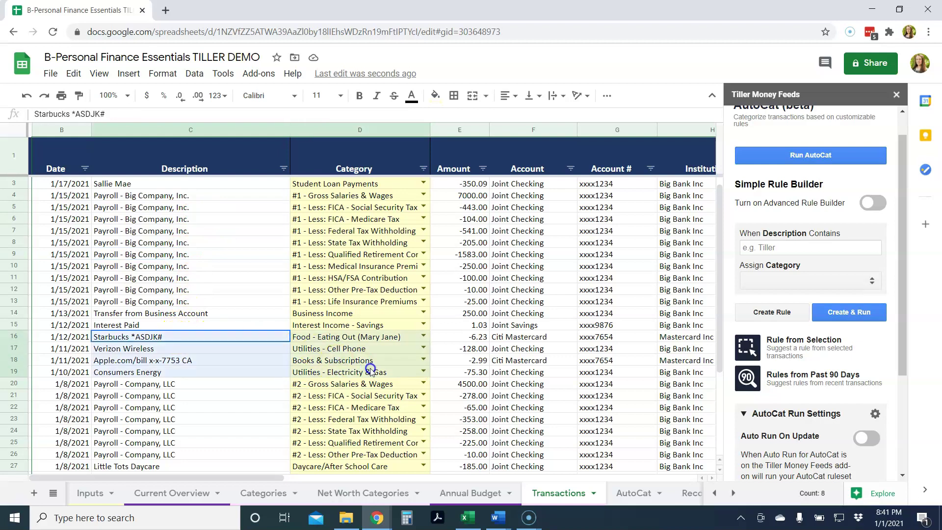
pyautogui.click(754, 359)
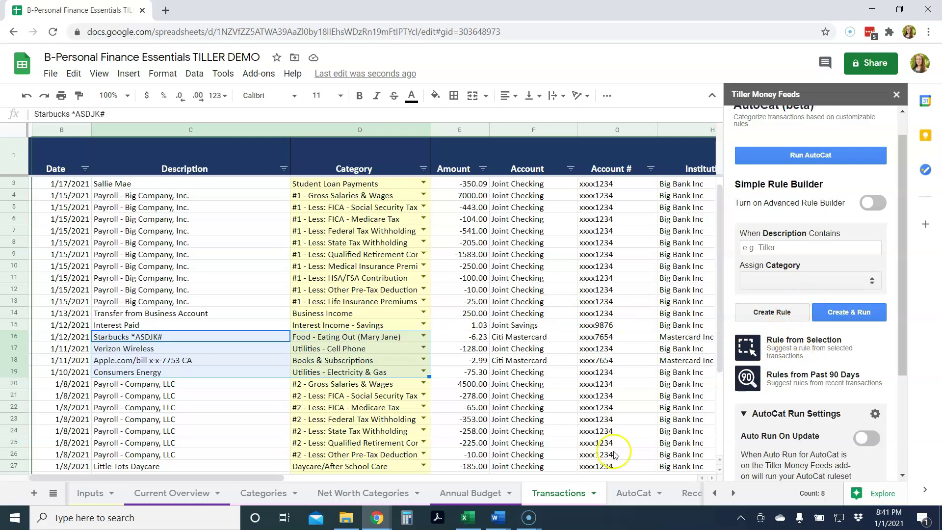
pyautogui.click(619, 492)
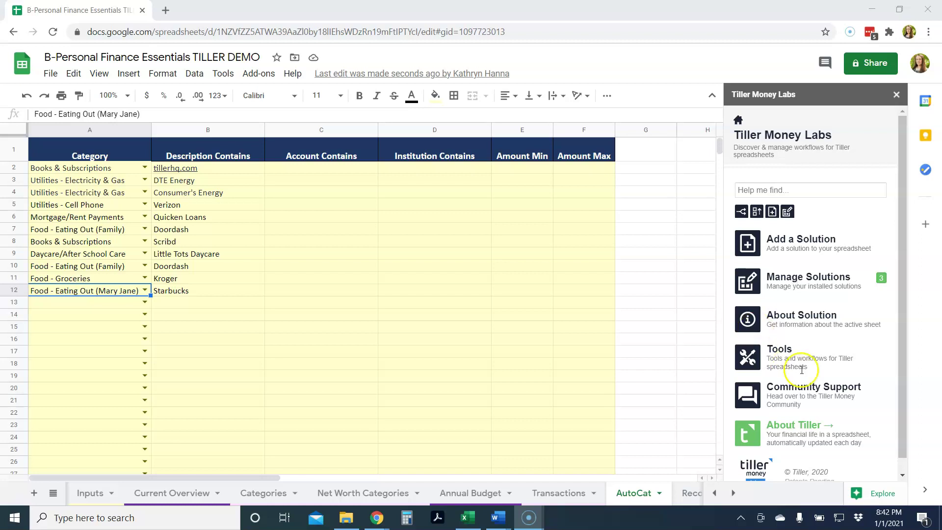
# - Open the Import CSV Line Items tool from the Tiller Money Labs Tools list
pyautogui.click(813, 289)
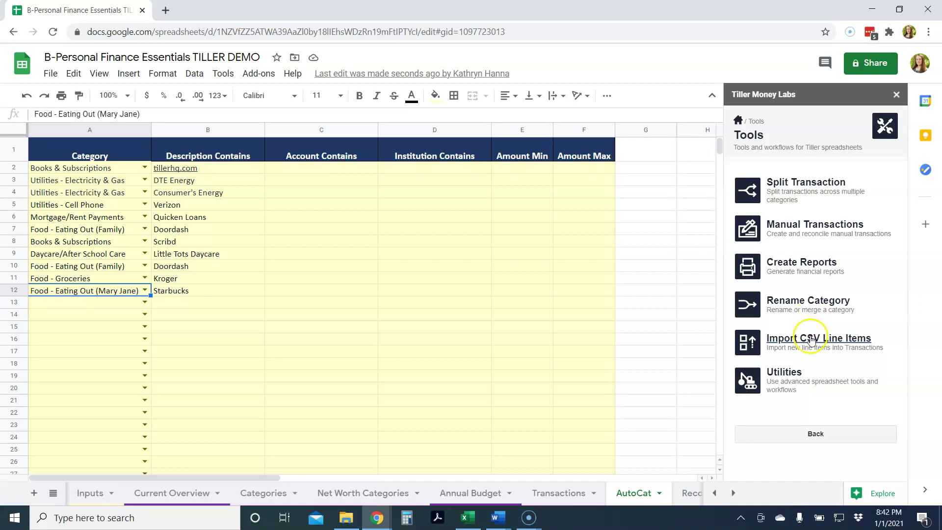
pyautogui.click(787, 257)
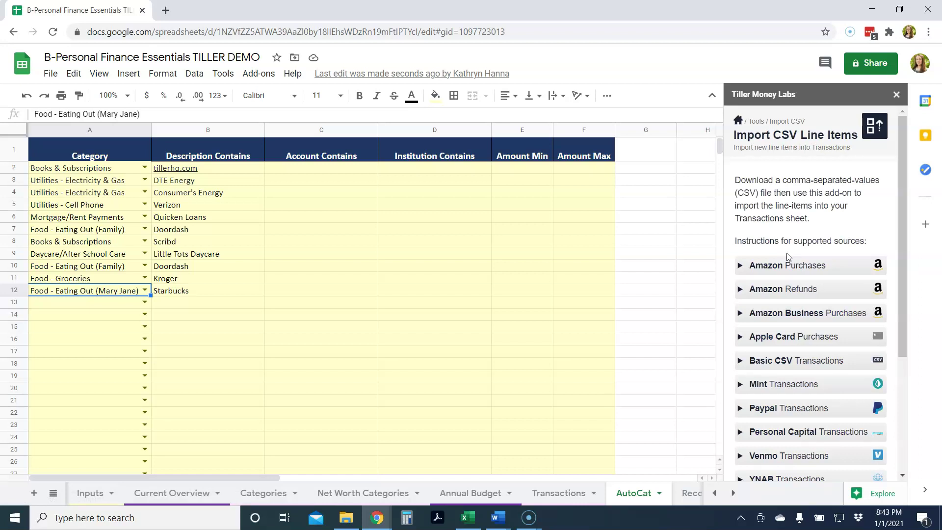
# - Expand the Amazon Purchases import instructions in the Import CSV sidebar
pyautogui.moveTo(899, 210); pyautogui.dragTo(901, 257)
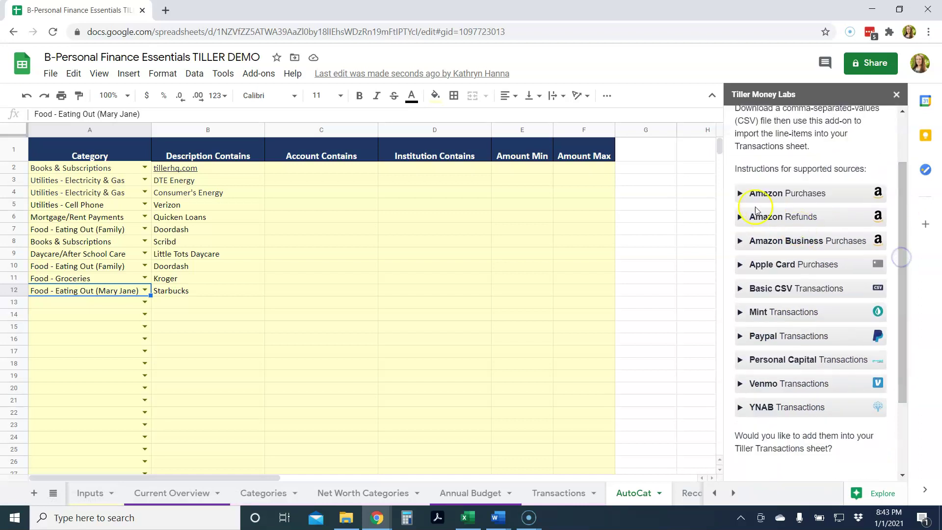
pyautogui.click(756, 194)
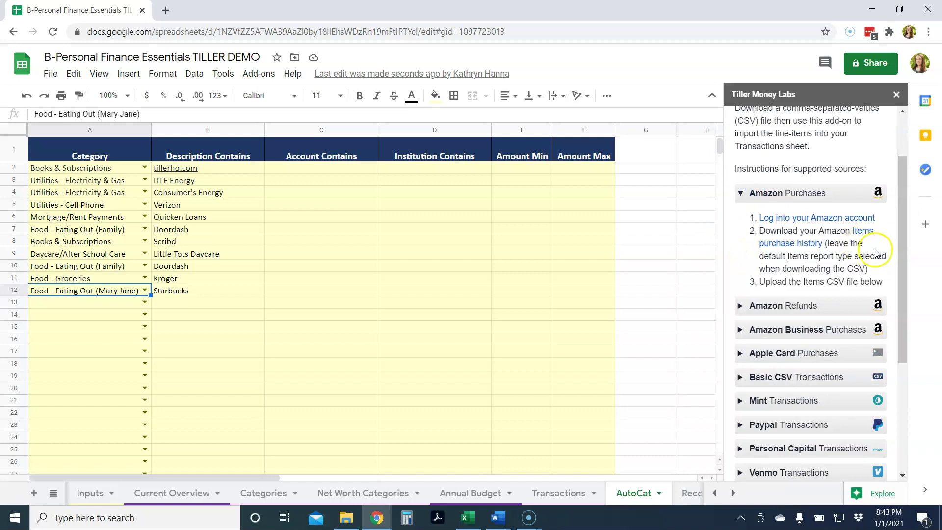
pyautogui.moveTo(902, 257); pyautogui.dragTo(899, 345)
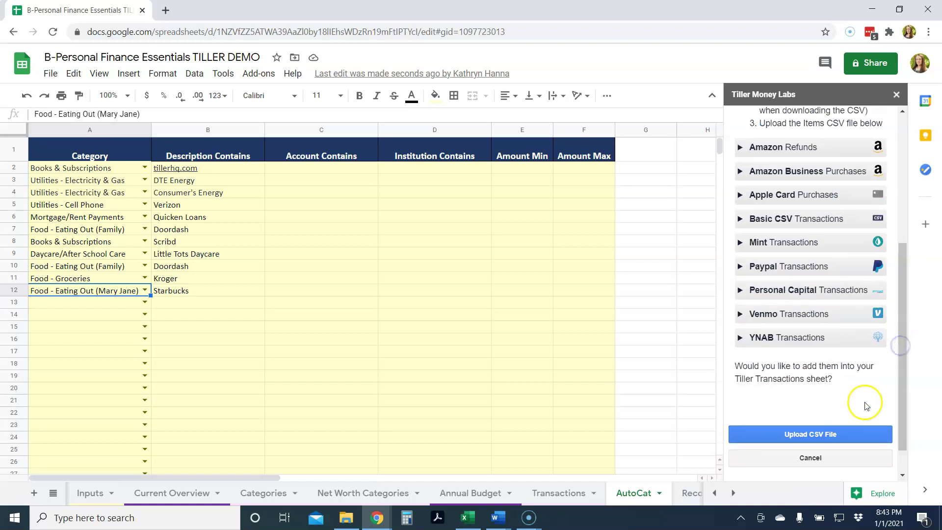
pyautogui.click(902, 378)
pyautogui.moveTo(900, 379); pyautogui.dragTo(900, 326)
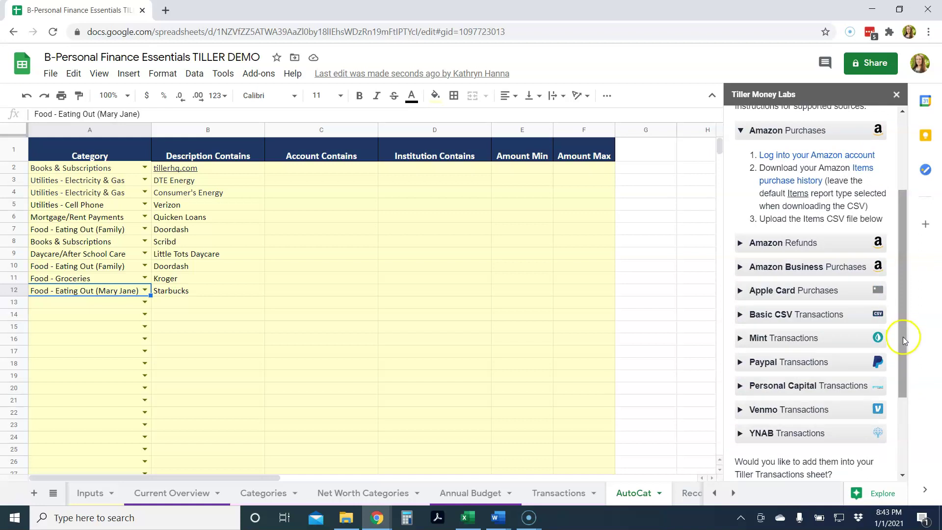
# - Expand the YNAB Transactions import steps
pyautogui.moveTo(905, 336); pyautogui.dragTo(907, 387)
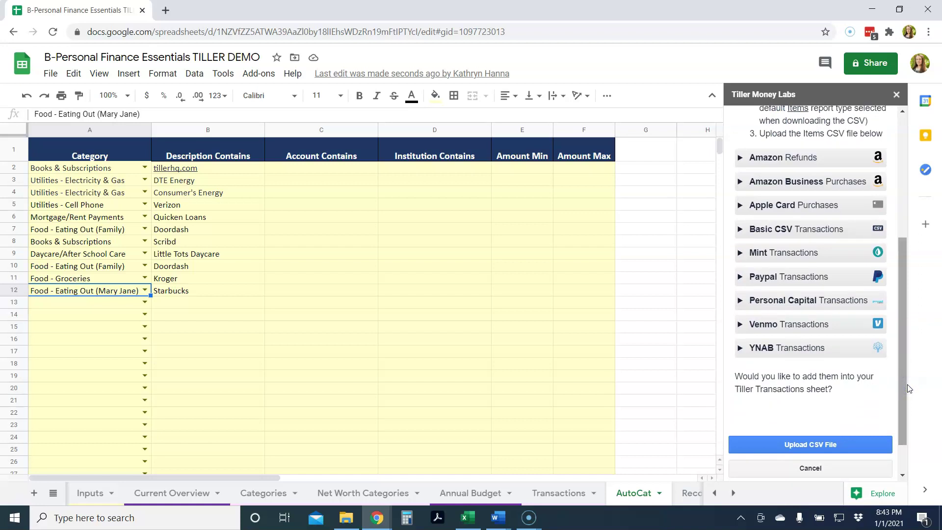
pyautogui.click(742, 348)
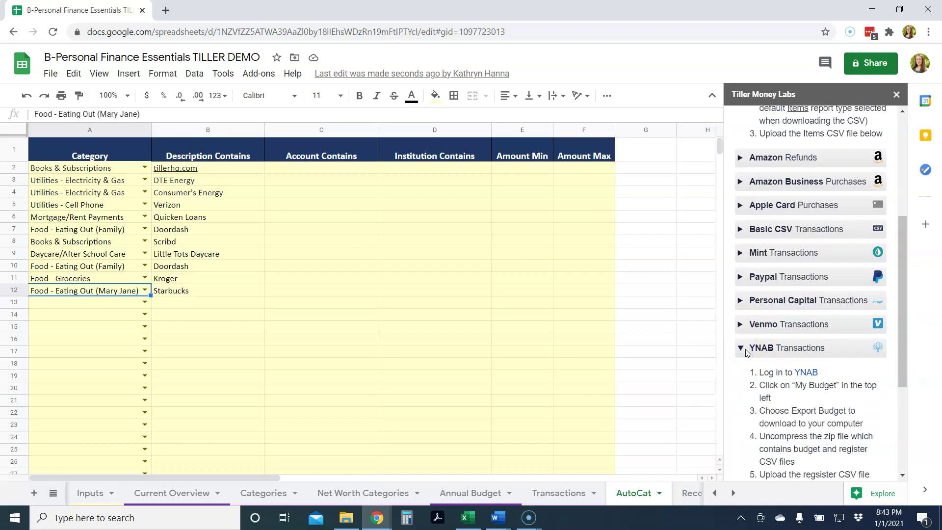
pyautogui.moveTo(900, 351); pyautogui.dragTo(907, 229)
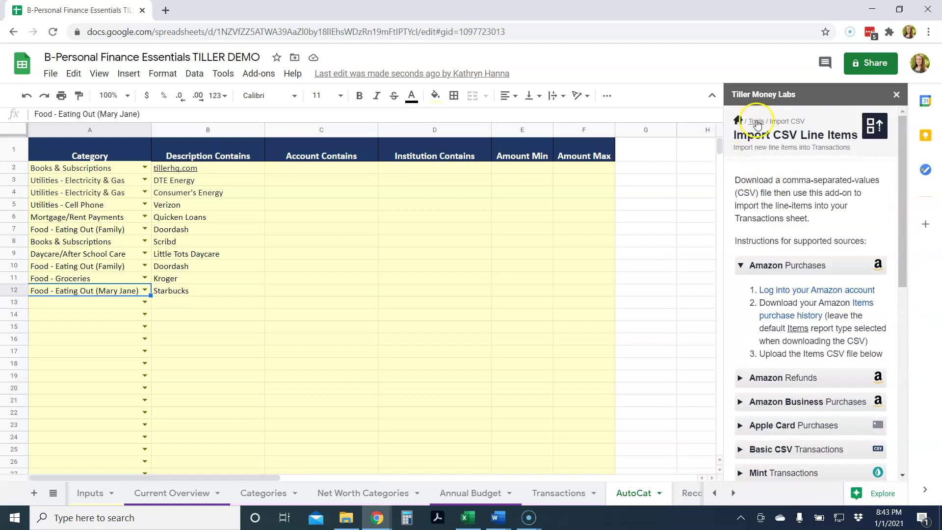